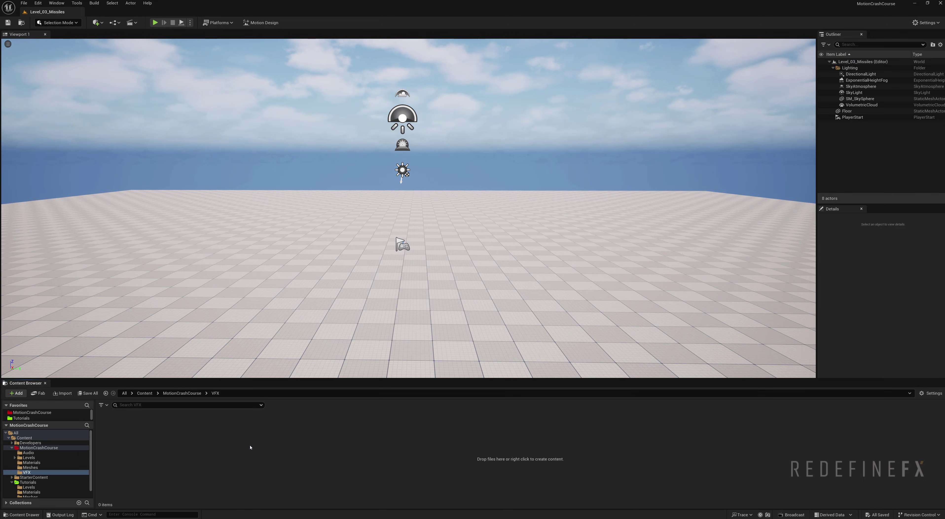
Step: Create an empty Niagara System named NS_Missiles in the VFX folder and open it
right_click(227, 435)
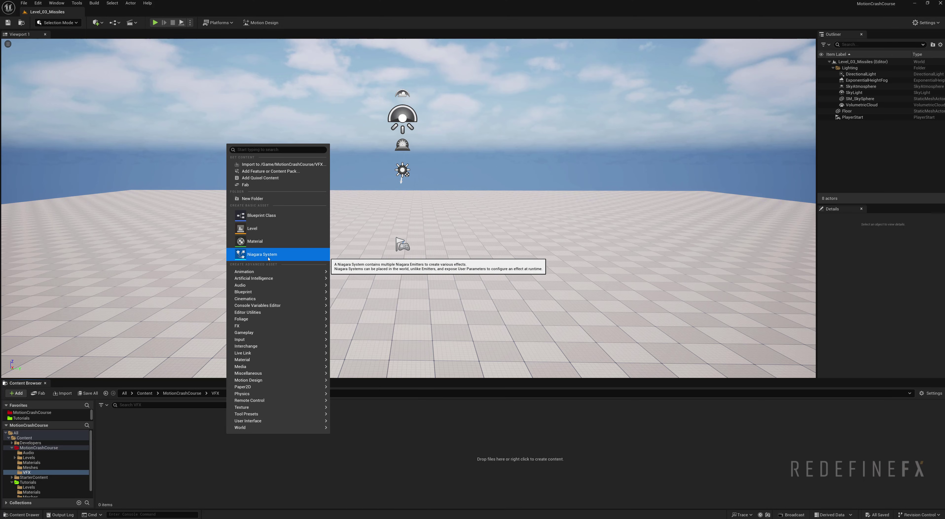
click(259, 255)
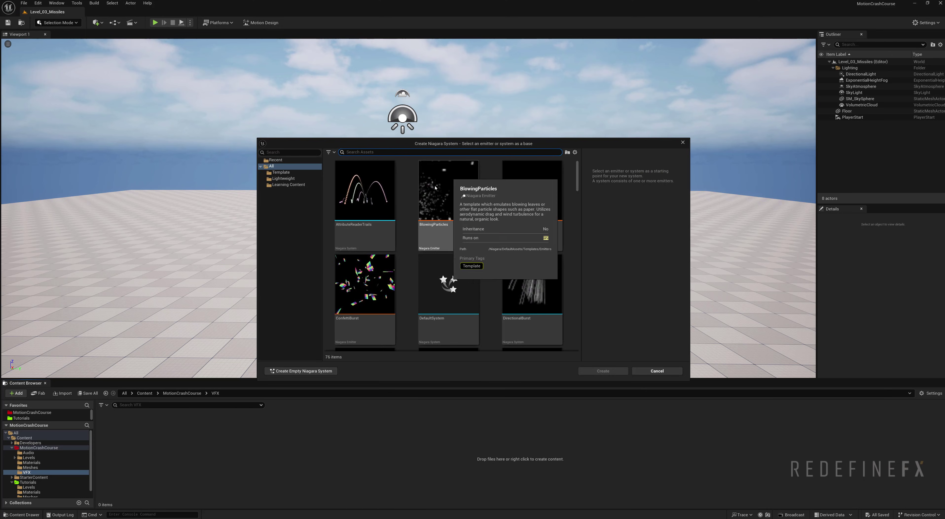
click(310, 371)
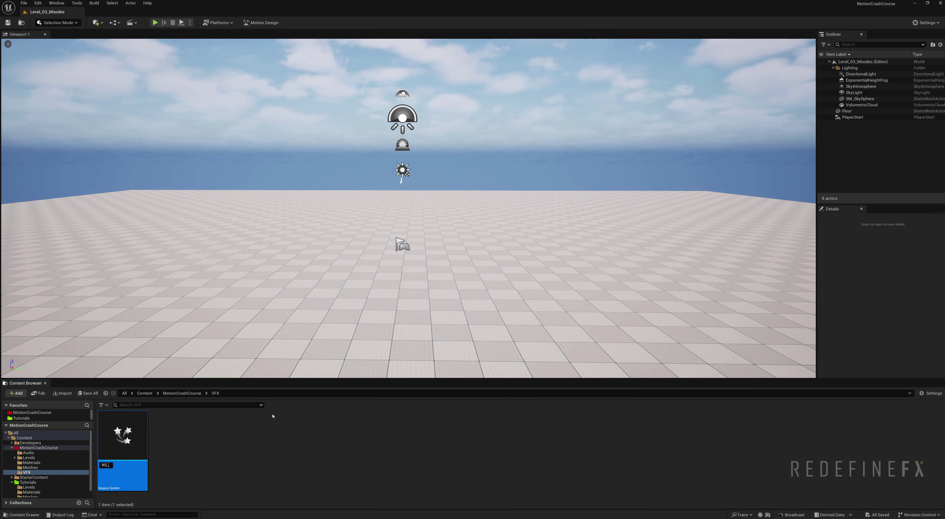
key(Return)
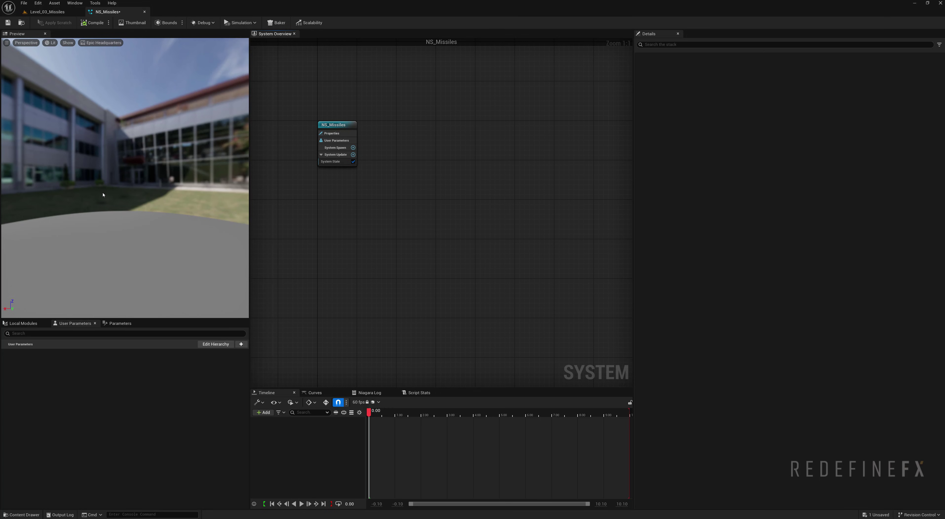
Step: In Preview Scene Settings, turn off Show Environment and set the Environment Color to black
click(81, 5)
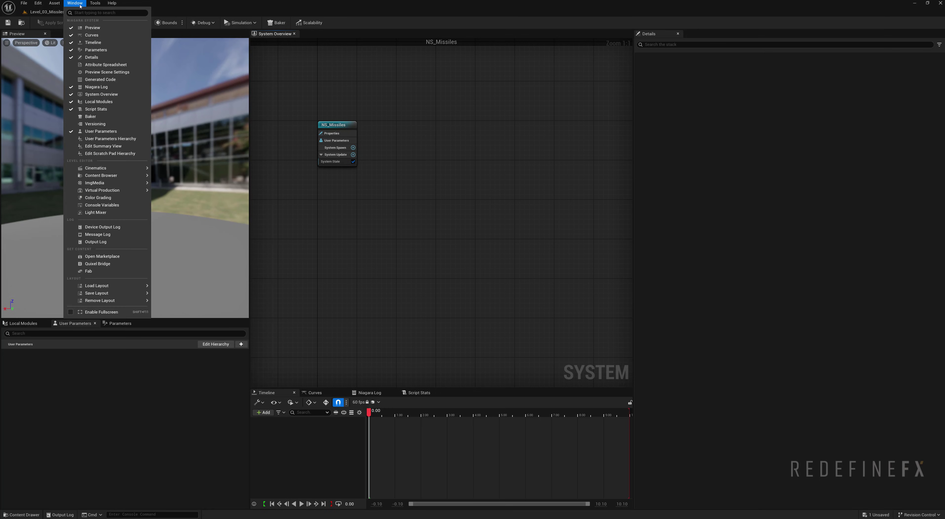
click(103, 72)
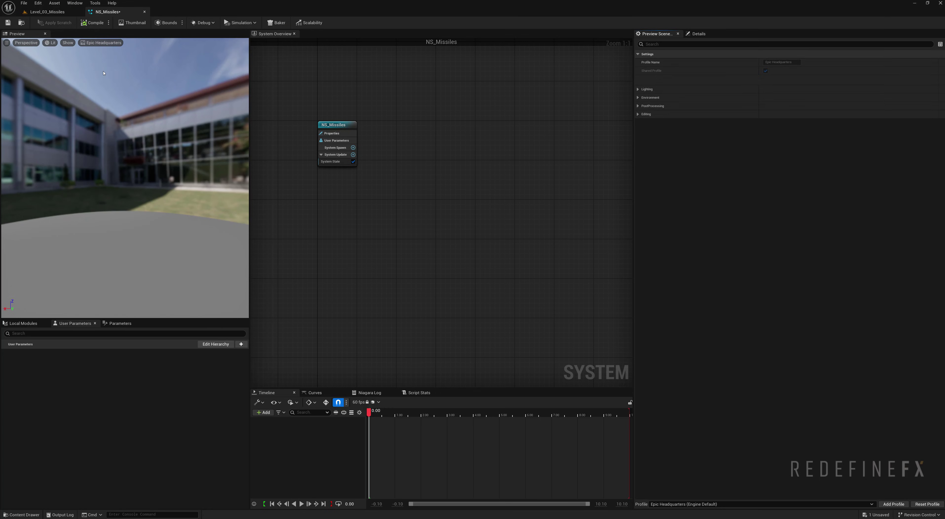
click(638, 98)
click(765, 106)
click(781, 131)
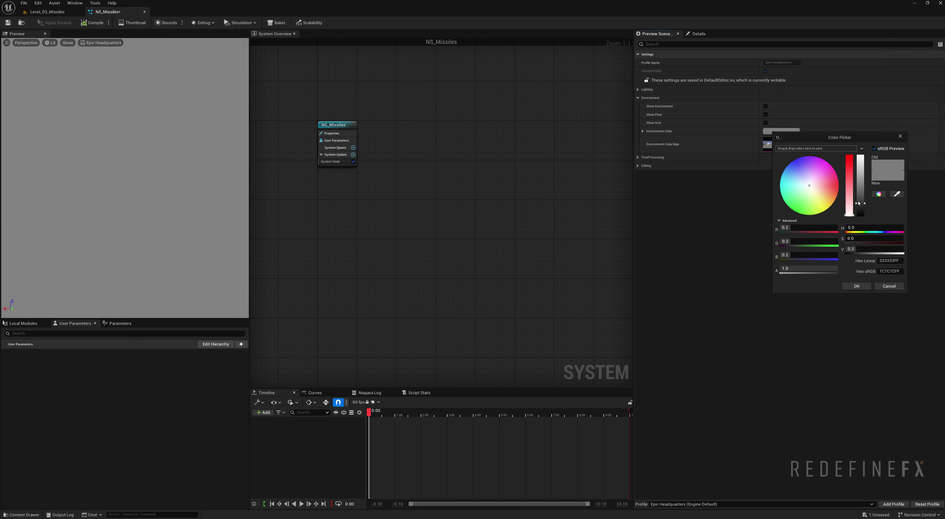
drag(860, 206, 864, 225)
click(857, 285)
right_drag(417, 122, 450, 162)
Step: Add a minimal emitter named missile_particles, simulated on GPUCompute with fixed bounds
right_click(451, 162)
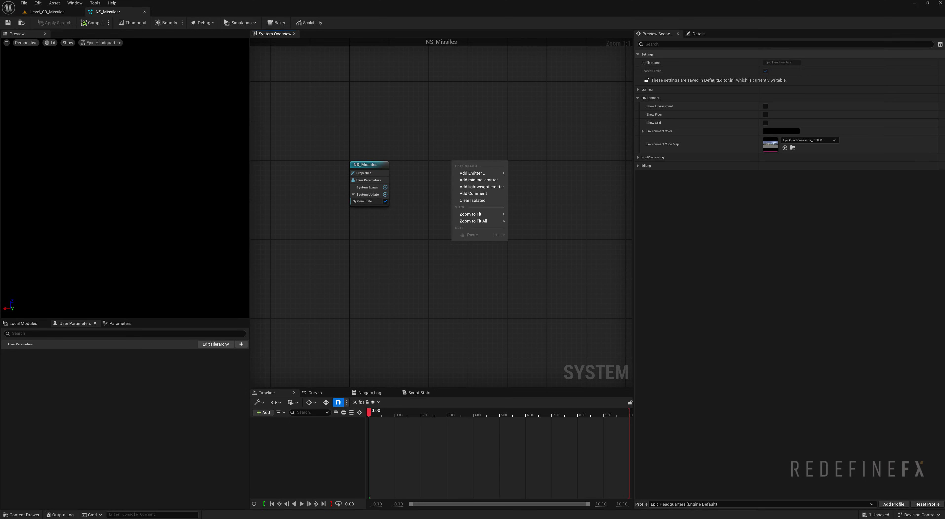
click(477, 180)
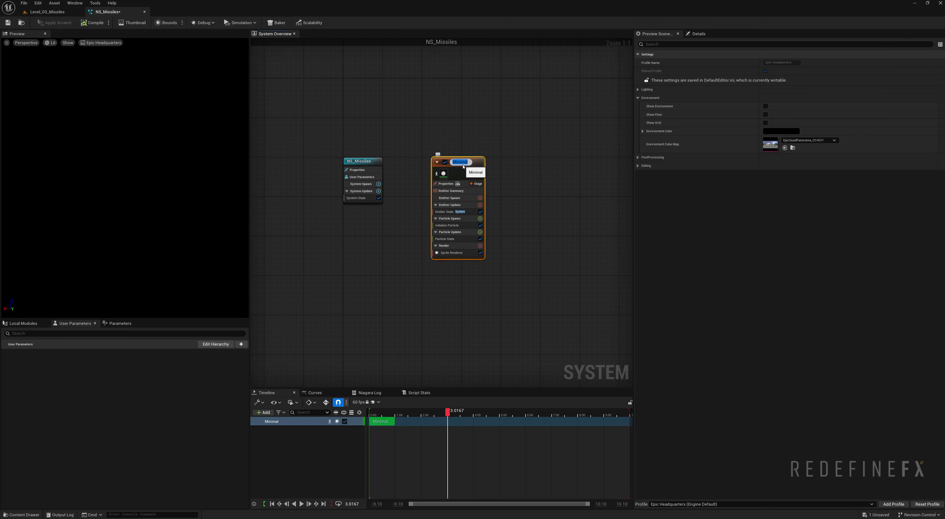
text(missile_particles)
key(Return)
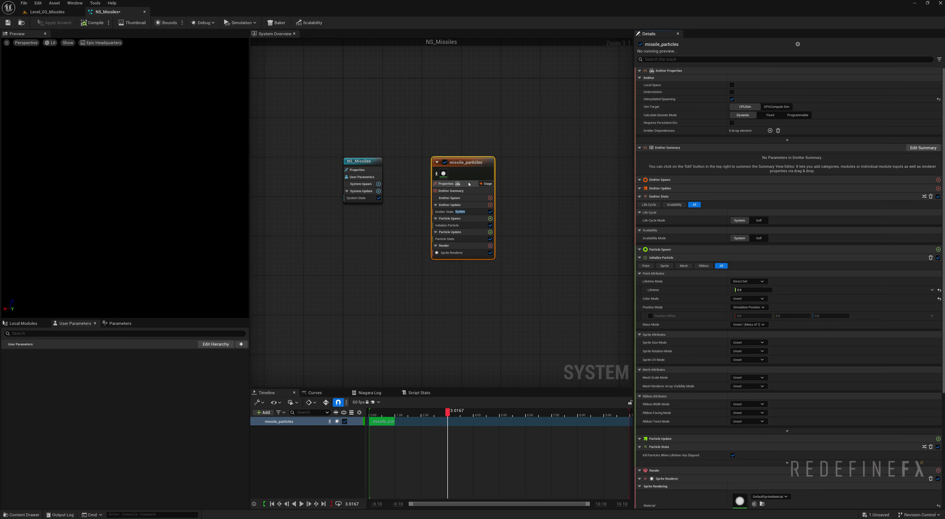
click(444, 184)
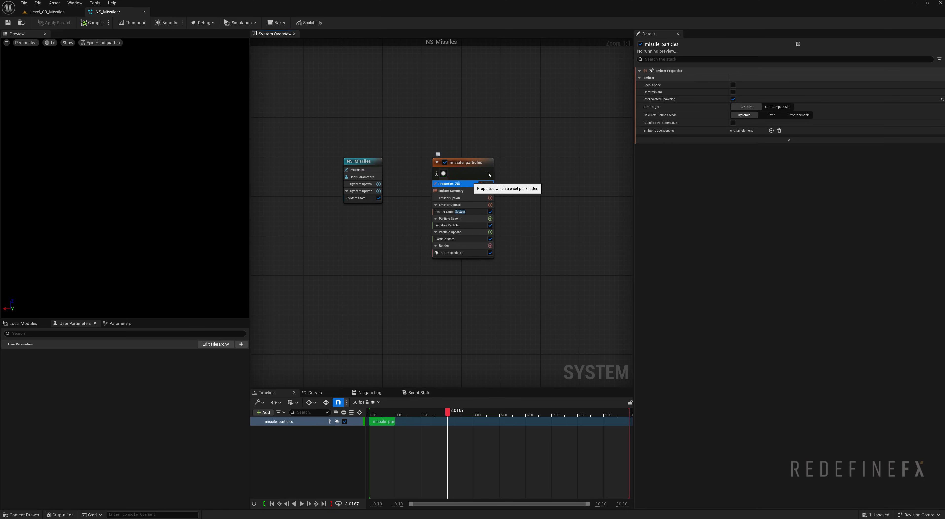
click(777, 107)
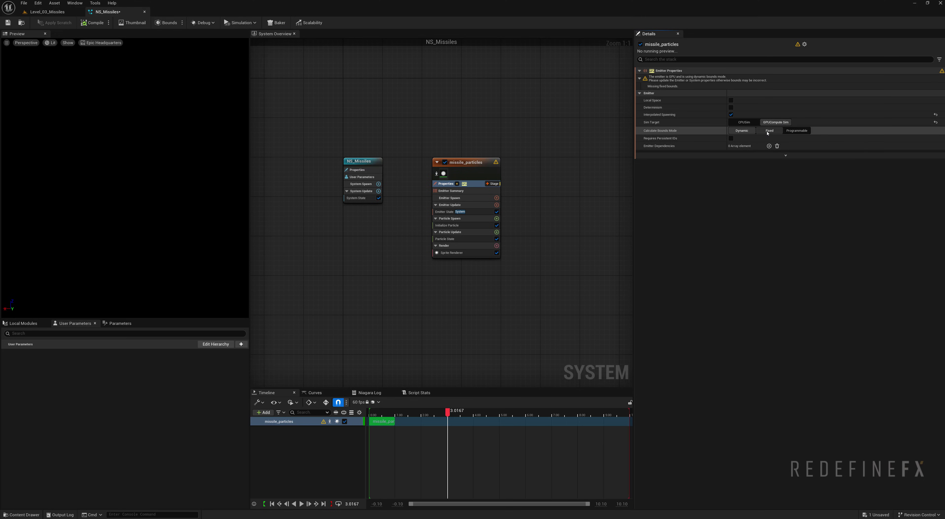
click(768, 132)
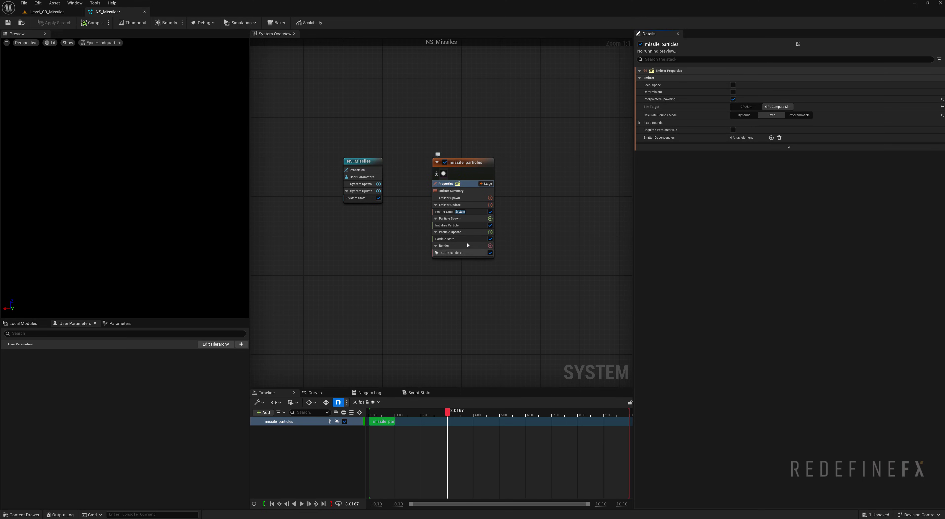
Step: Add a Spawn Burst Instantaneous module to Emitter Update with a Spawn Count of 100
click(473, 204)
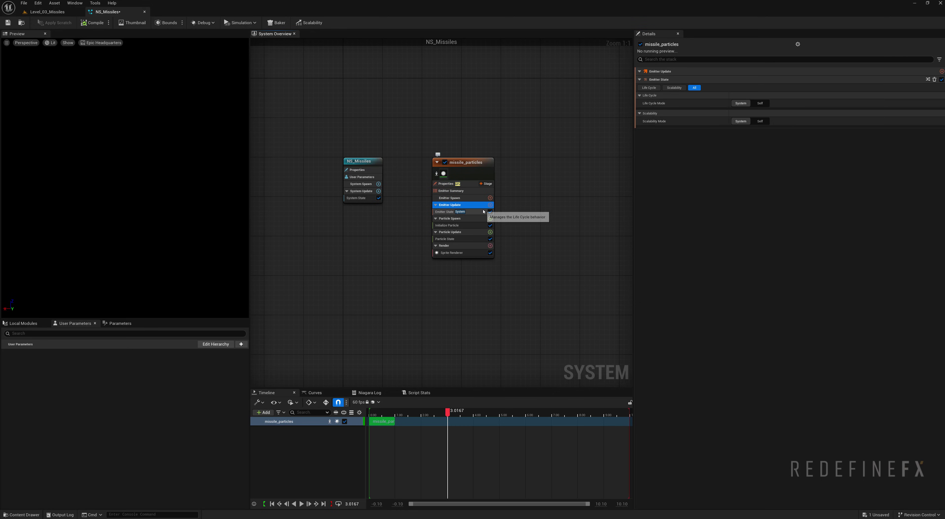
click(490, 205)
text(spawn)
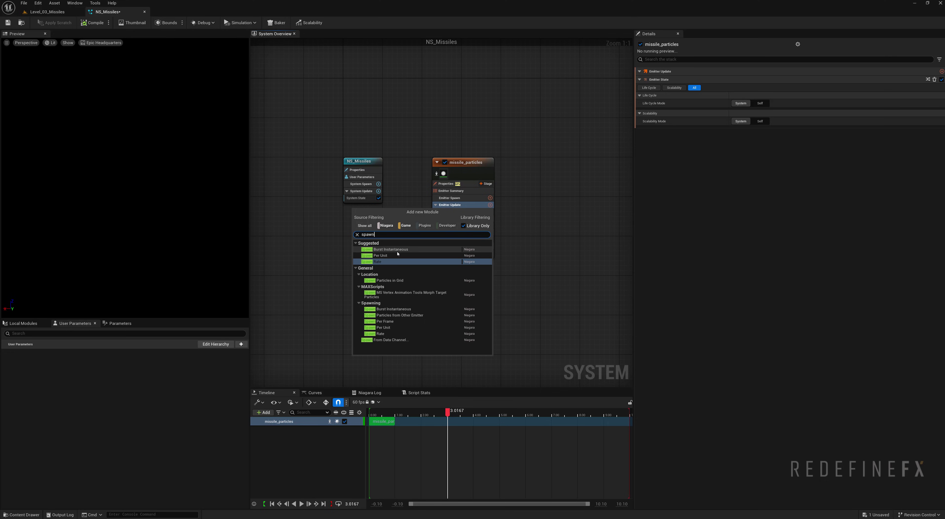
click(391, 250)
click(742, 79)
text(100)
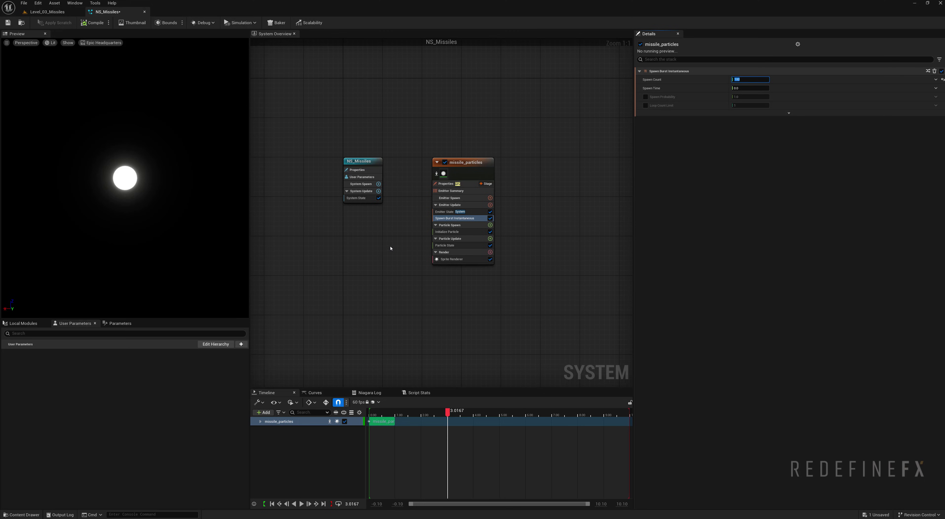
Step: Add a Shape Location module to Particle Spawn so particles start on a sphere
click(444, 225)
click(490, 225)
text(locat)
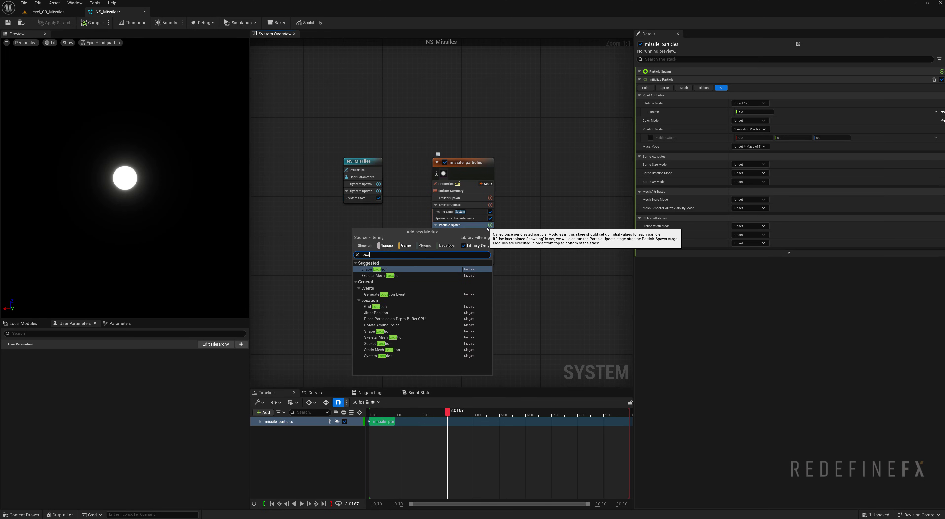
click(383, 270)
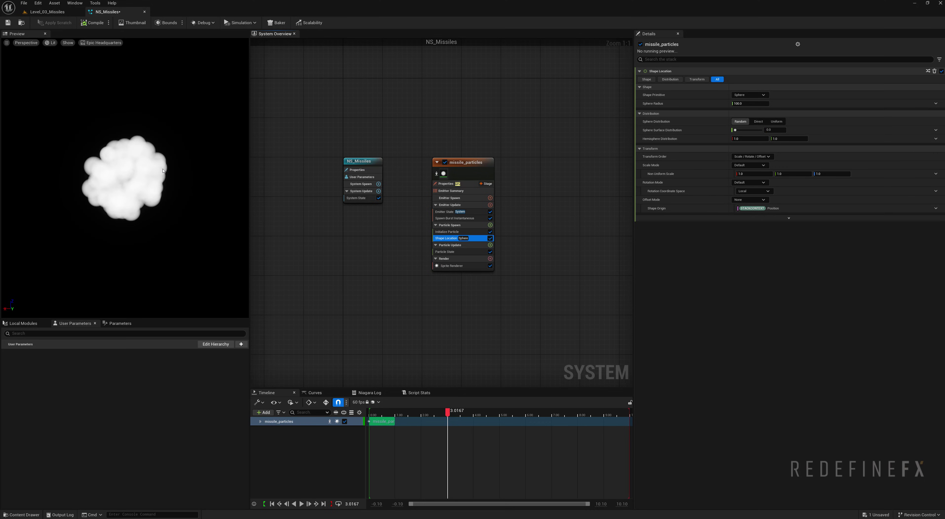
drag(163, 171, 138, 185)
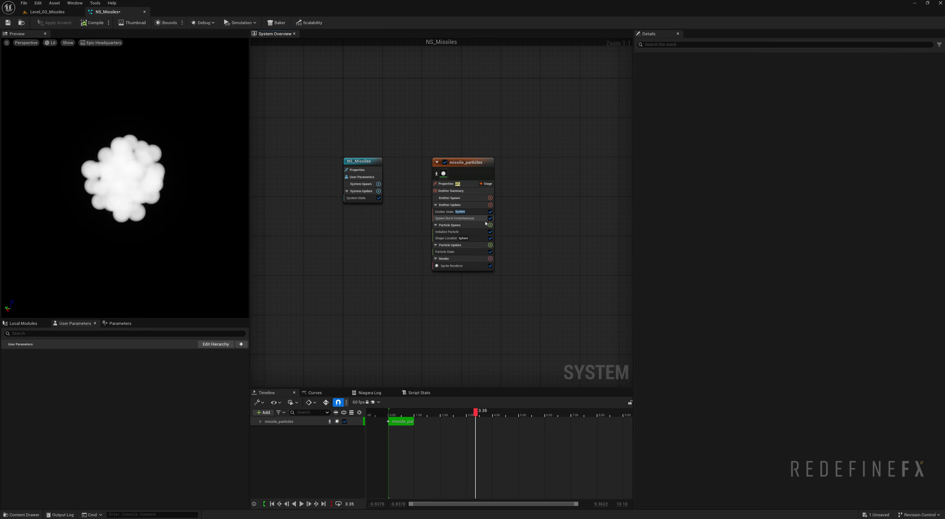
Step: Add an Add Velocity module, fix its missing solver dependency, and play the preview
click(490, 224)
text(add)
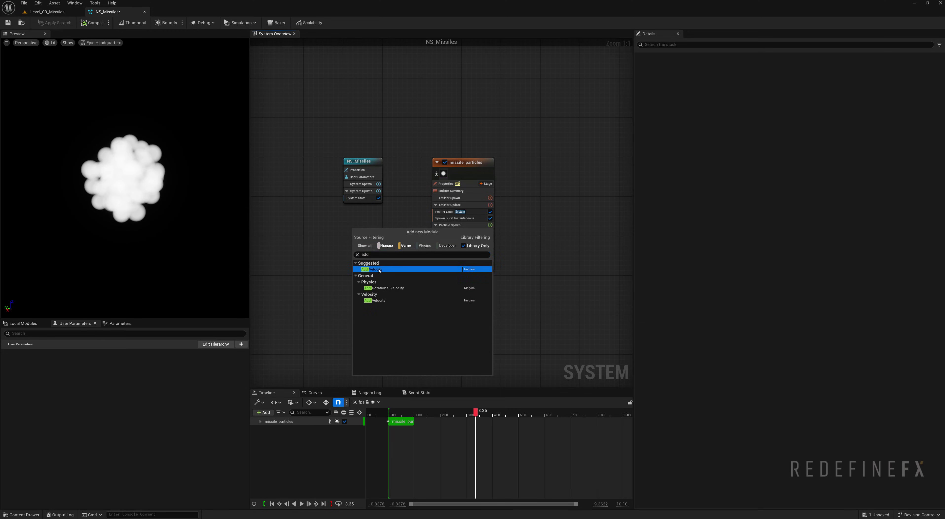
click(379, 270)
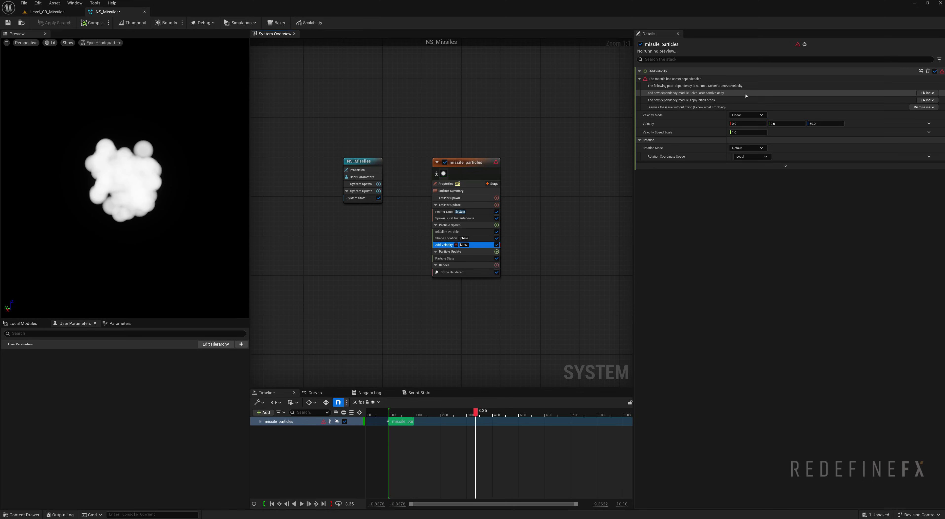
click(927, 93)
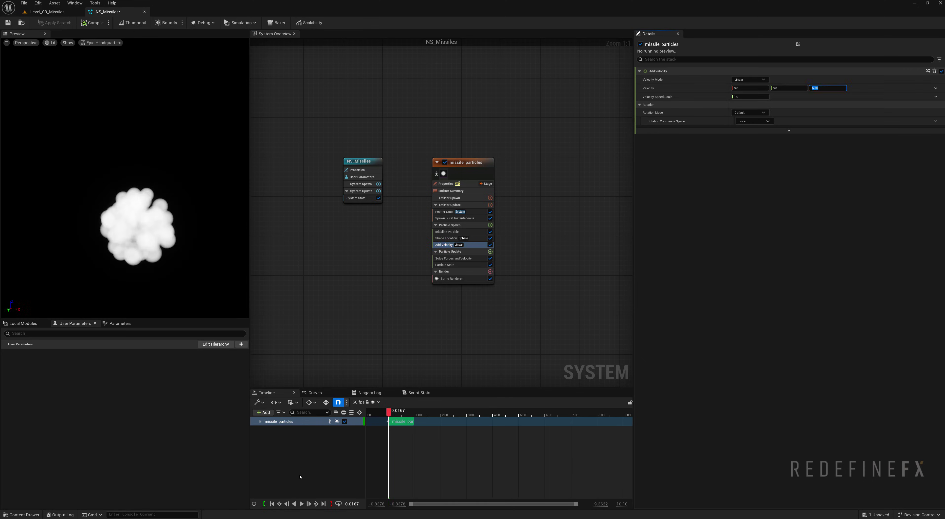
click(302, 504)
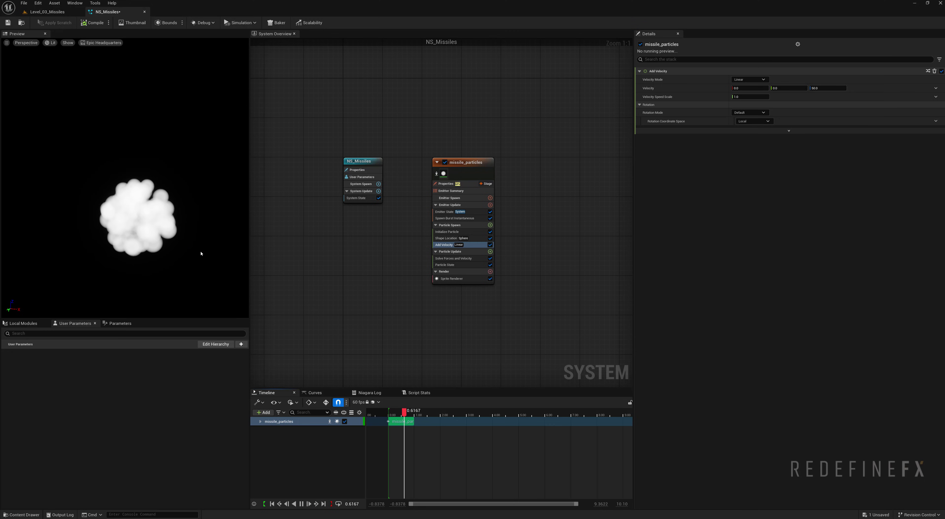
Step: Set the Add Velocity mode to From Point with a Velocity Speed of 50
click(821, 88)
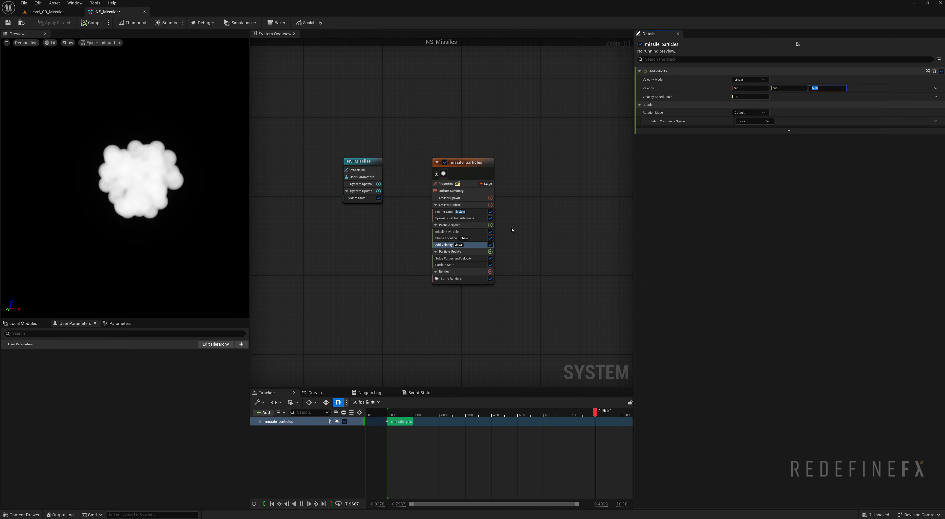
click(750, 80)
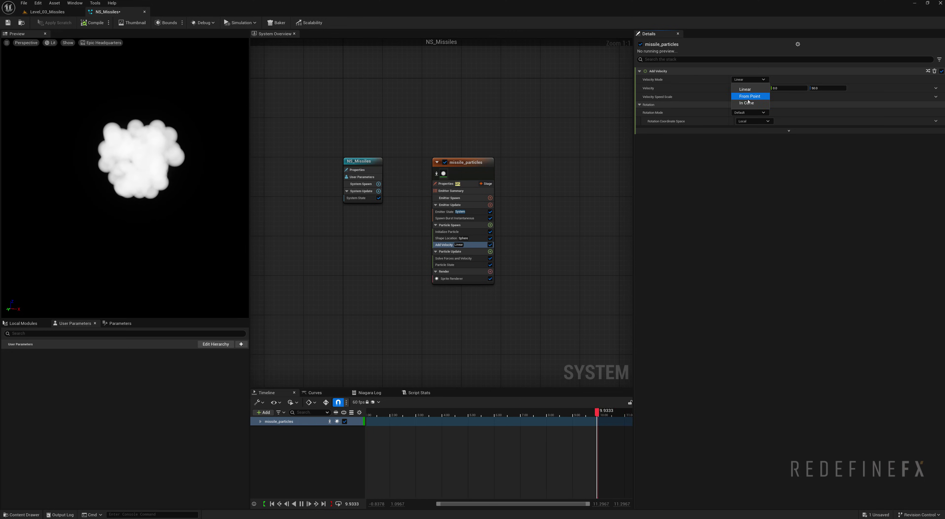
click(749, 96)
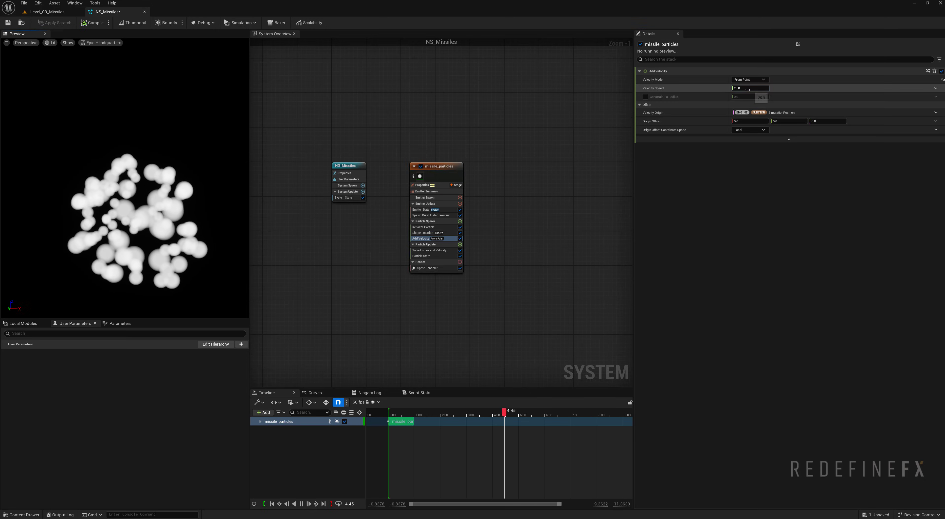
click(747, 88)
text(50)
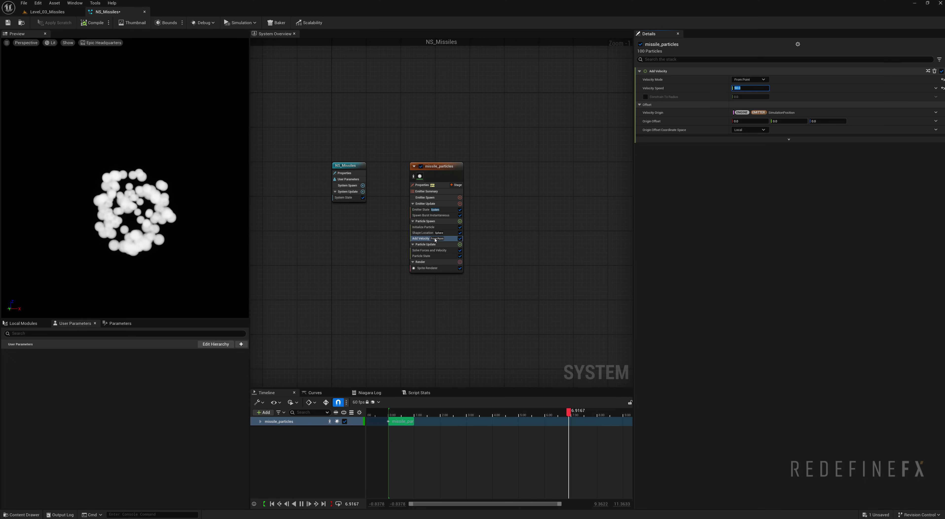
Step: Add a Gravity Force module to Particle Update with Gravity Z set to -50
click(425, 244)
click(460, 245)
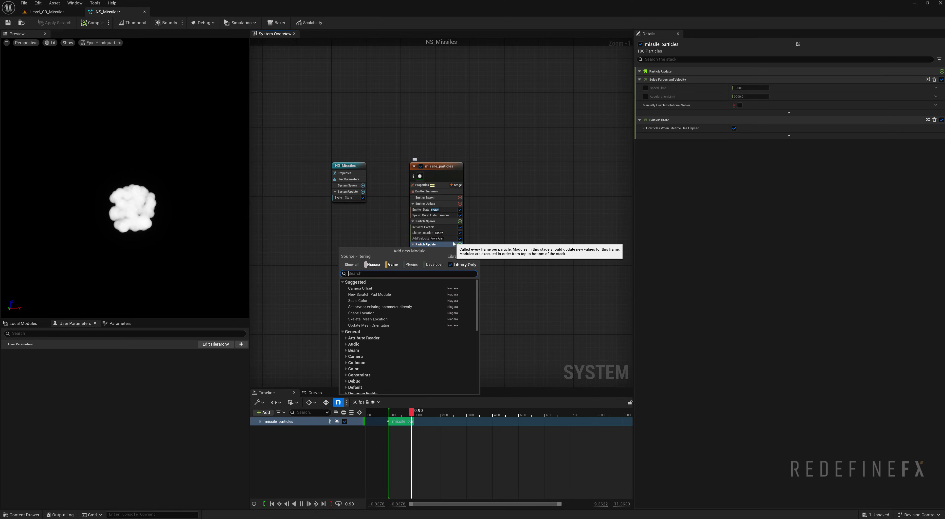
text(gravi)
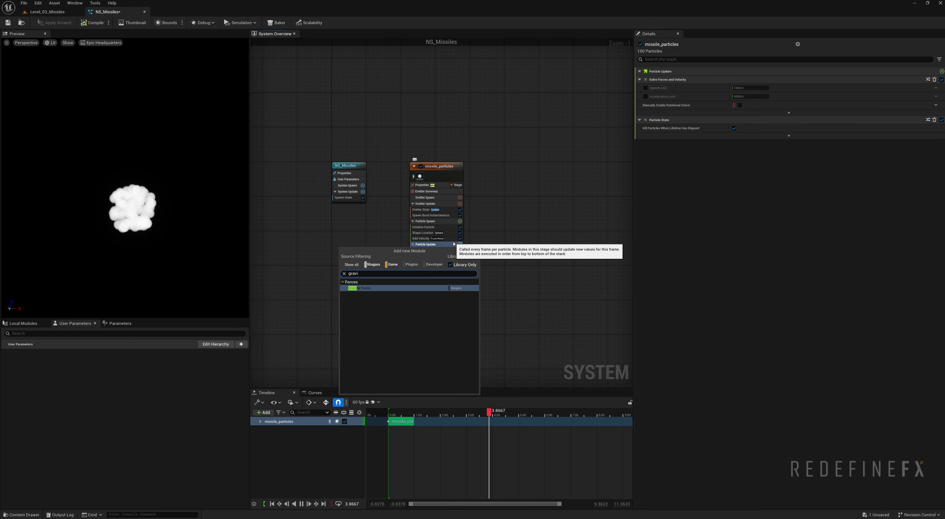
key(Return)
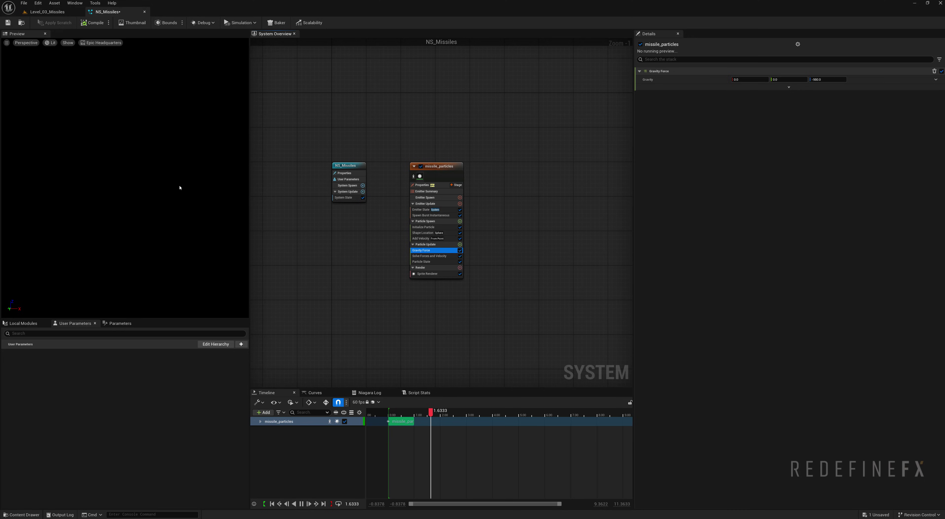
click(819, 78)
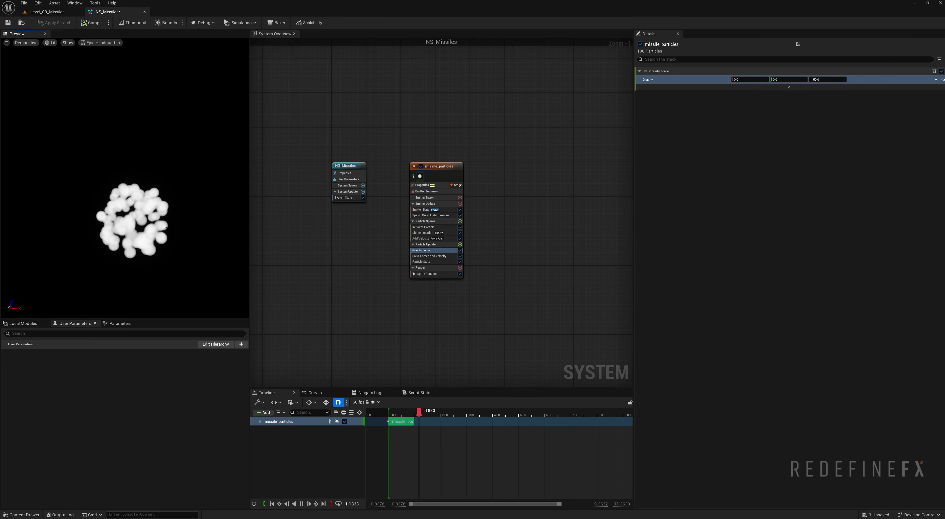
Step: Set Initialize Particle's Sprite Size Mode to Uniform
click(423, 227)
click(750, 155)
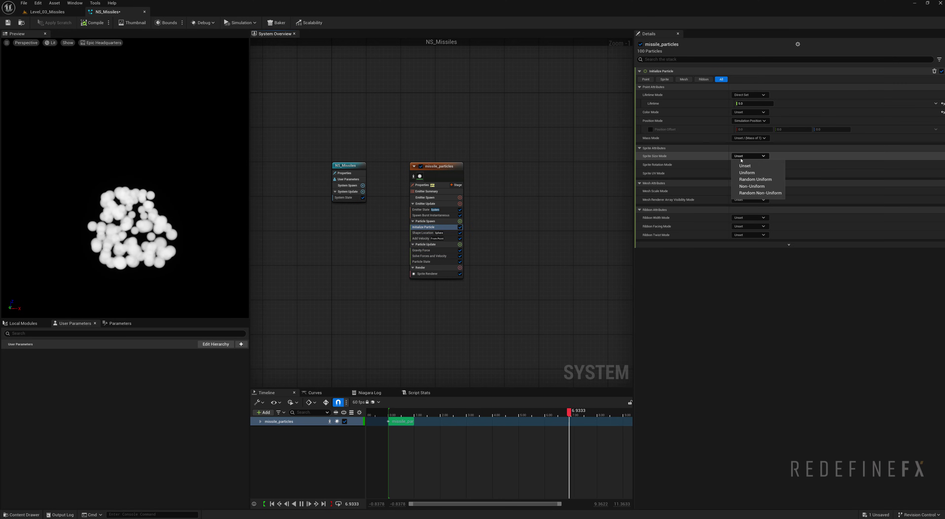
click(747, 172)
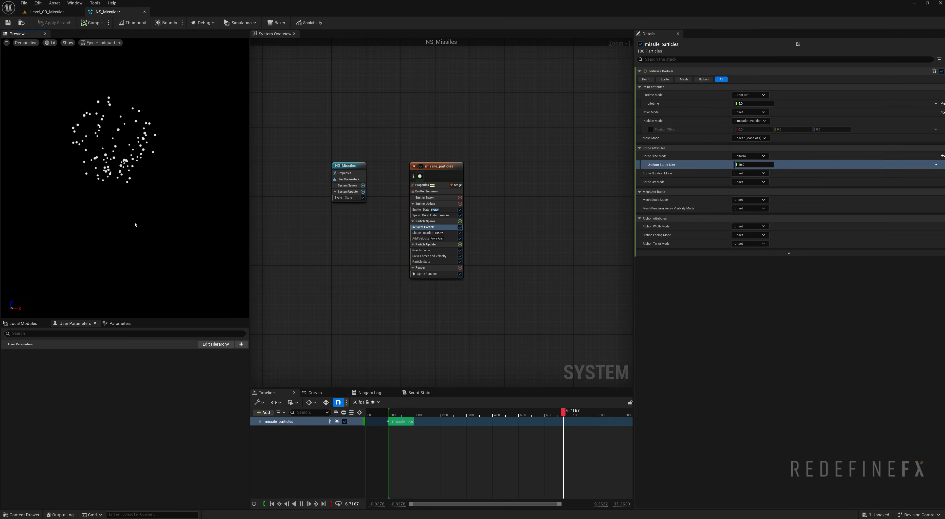
click(440, 244)
Step: Add a Collision module to Particle Update with Restitution 0.3
click(460, 244)
text(coll)
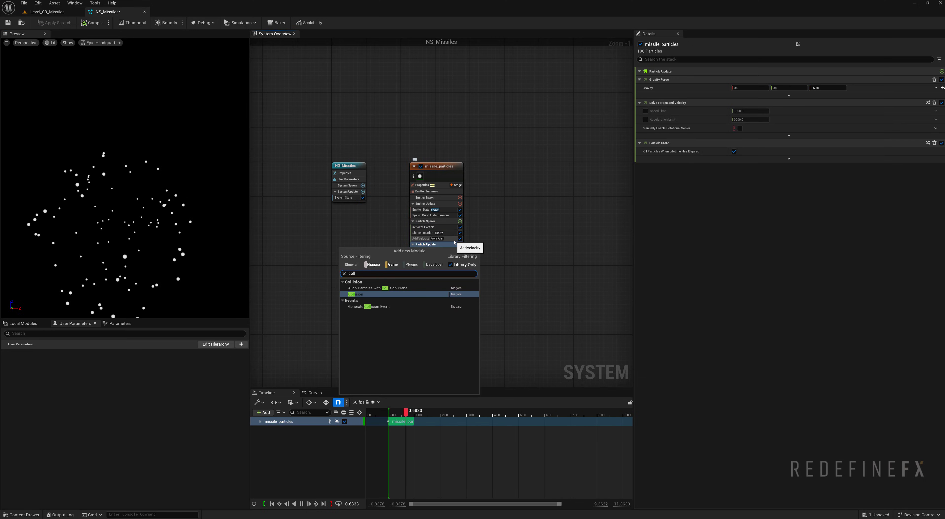
click(367, 294)
click(745, 165)
text(0.3)
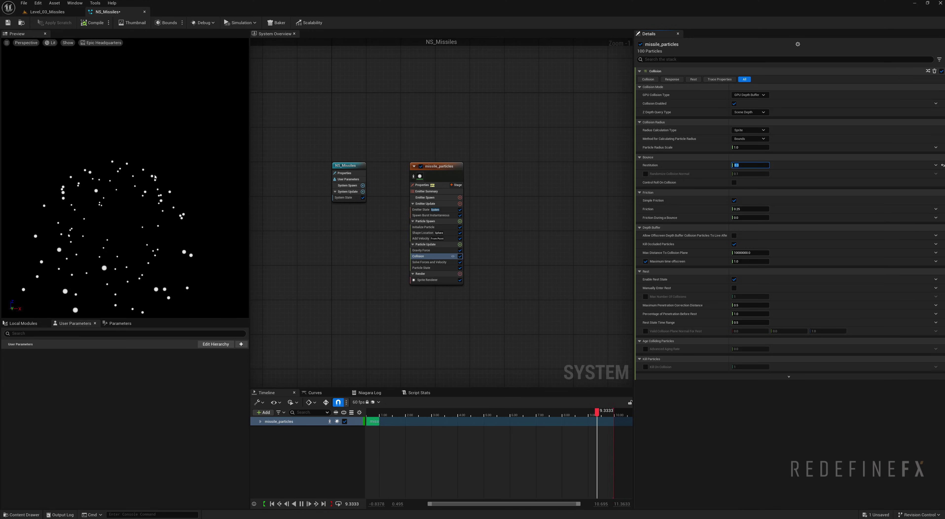
Step: Add a Curl Noise Force module with Noise Frequency 20 and Noise Strength 40
click(427, 244)
click(460, 244)
text(curl)
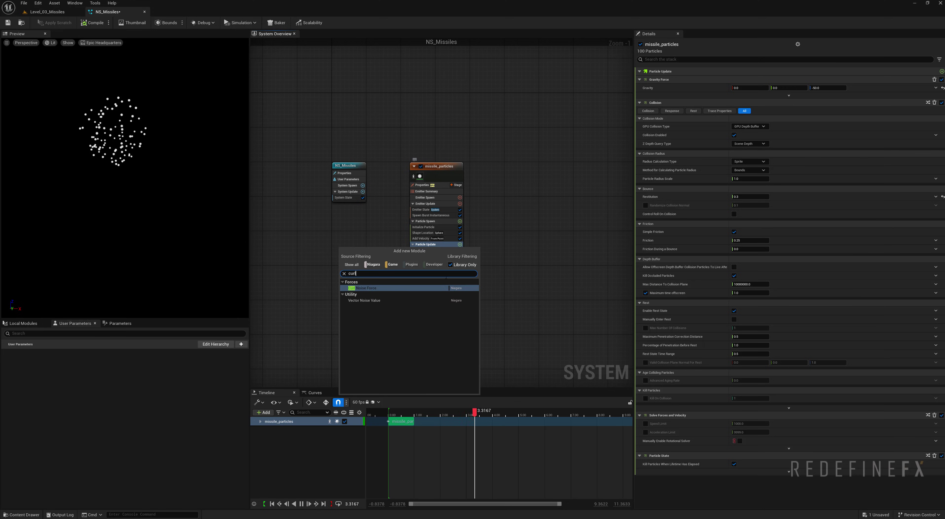
click(367, 288)
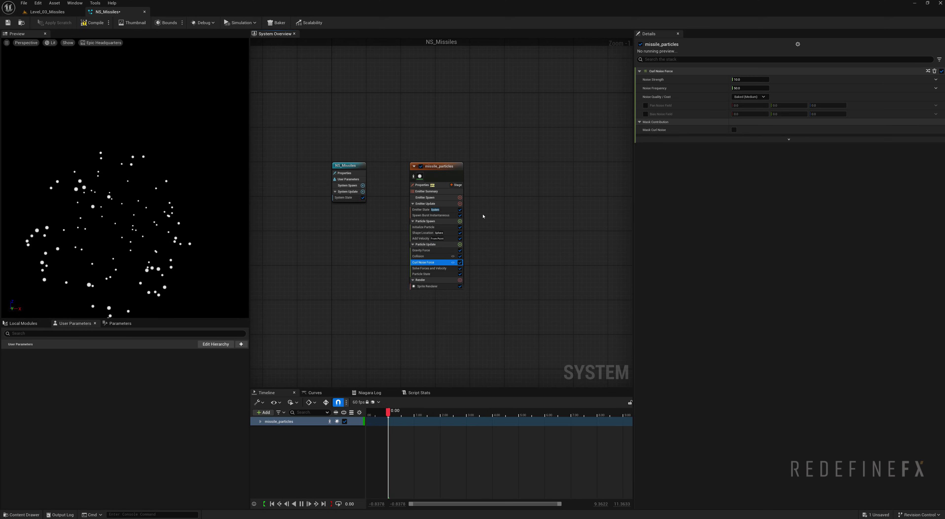
click(748, 88)
text(20)
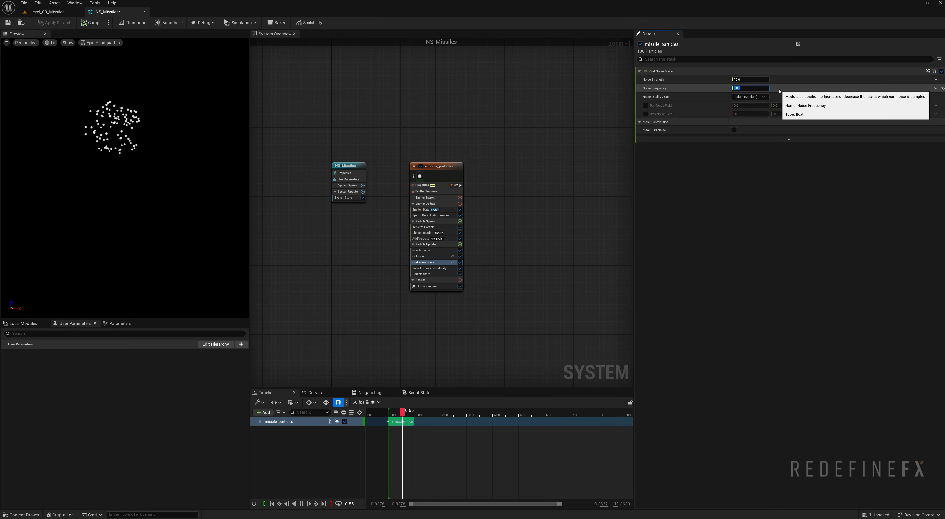
key(Return)
drag(745, 81, 753, 82)
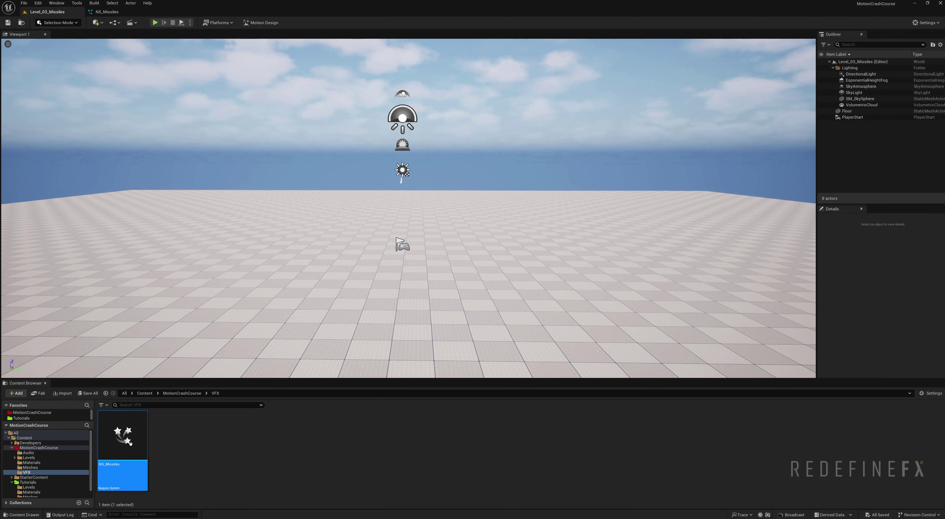
Step: Drop NS_Missiles into the level, view its burst in game view, and search modules for 'set'
drag(131, 443, 366, 289)
drag(396, 254, 396, 251)
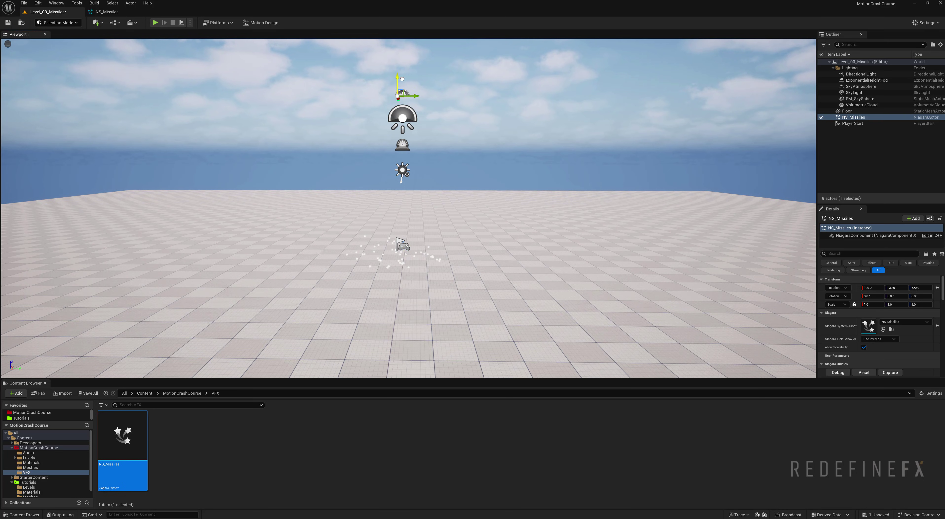
alt+drag(402, 78, 389, 106)
key(g)
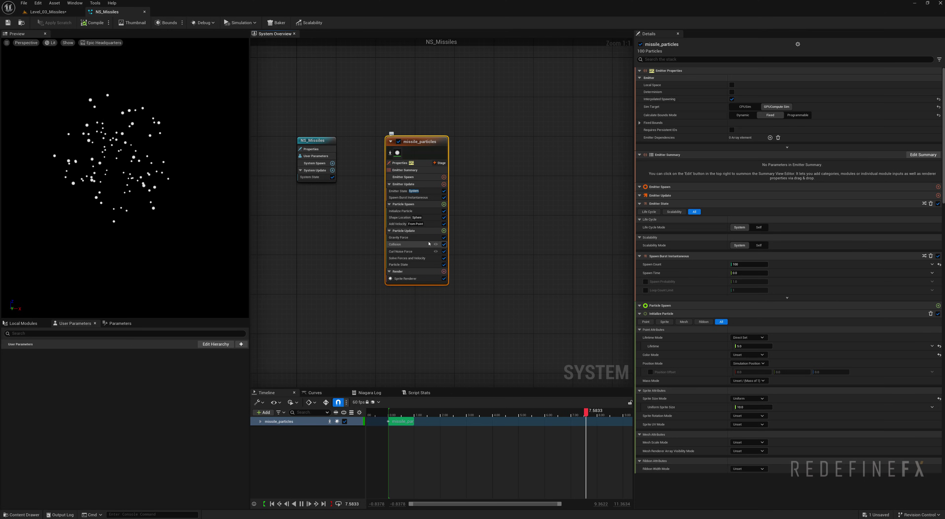
click(443, 231)
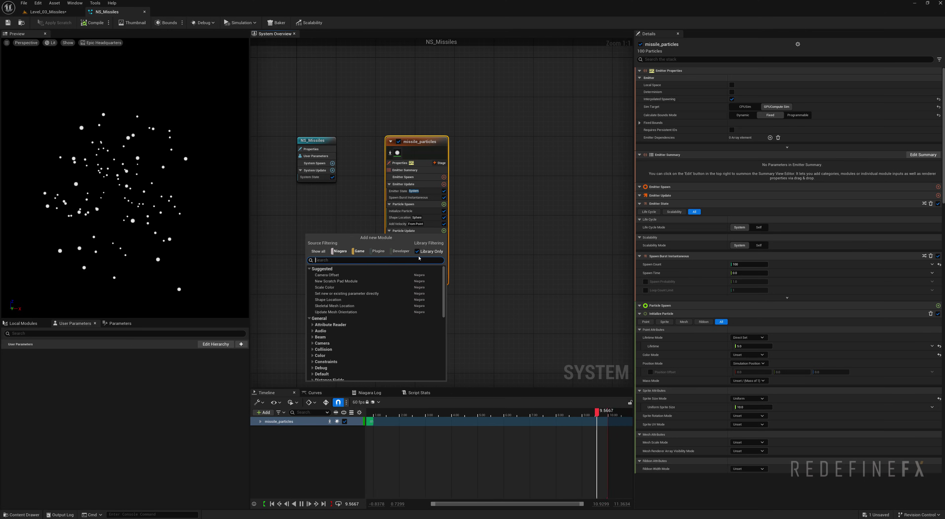
text(set)
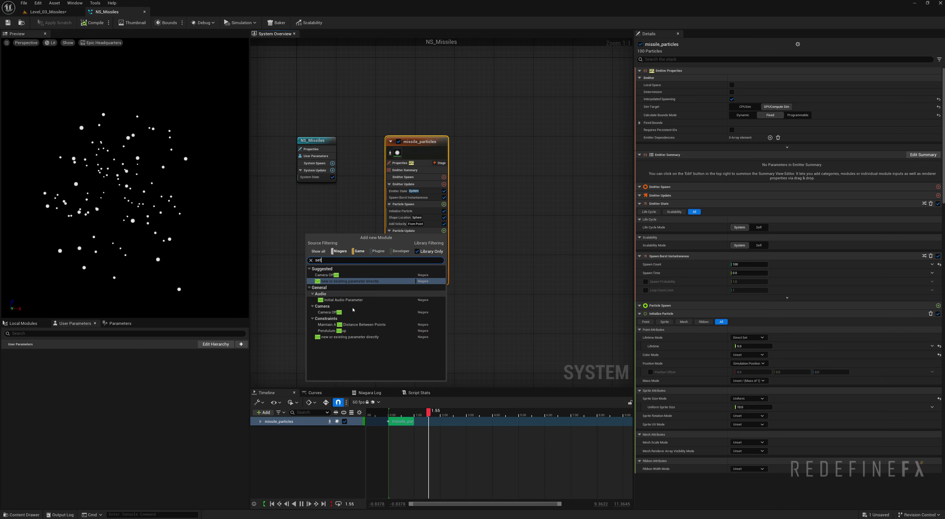
Step: Dismiss the module list and enable the beta NiagaraFluids plugin in the Plugins window
click(466, 133)
click(41, 11)
click(56, 3)
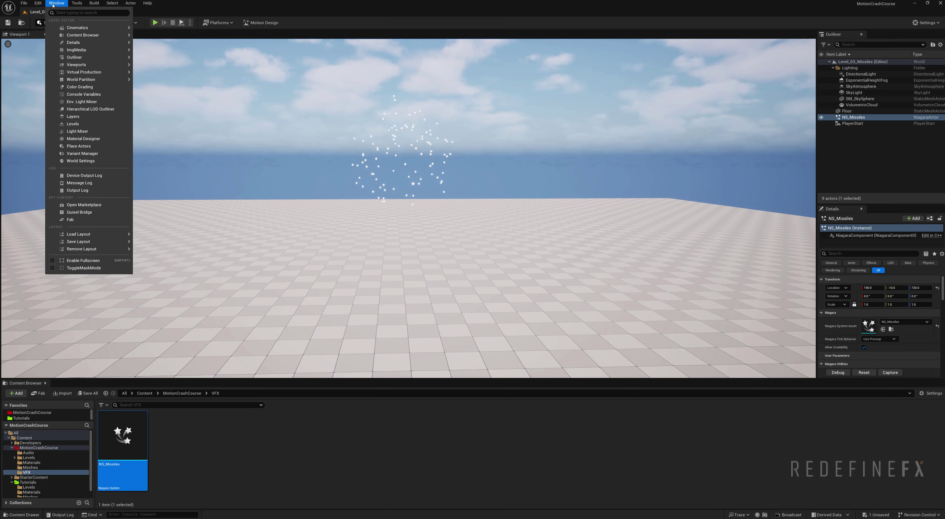
mouse_move(38, 3)
click(53, 109)
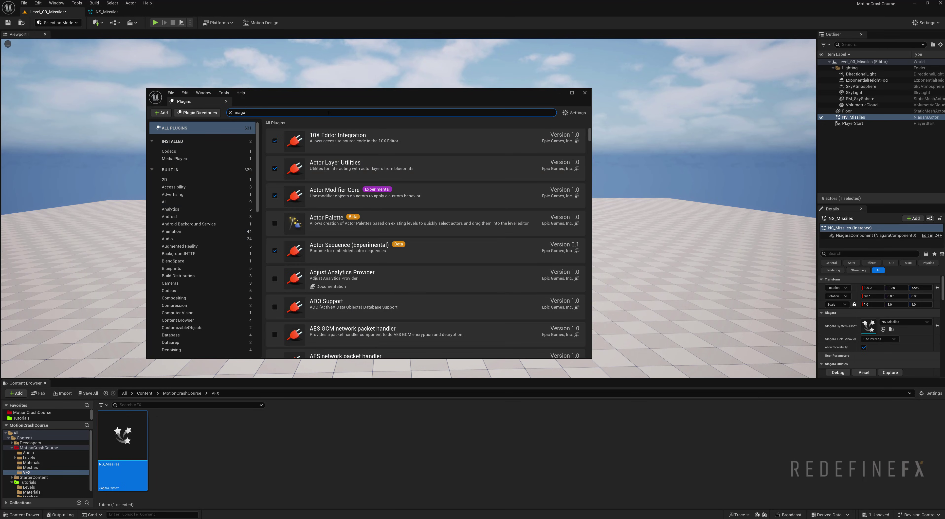
text(a)
scroll(397, 272, down, 1)
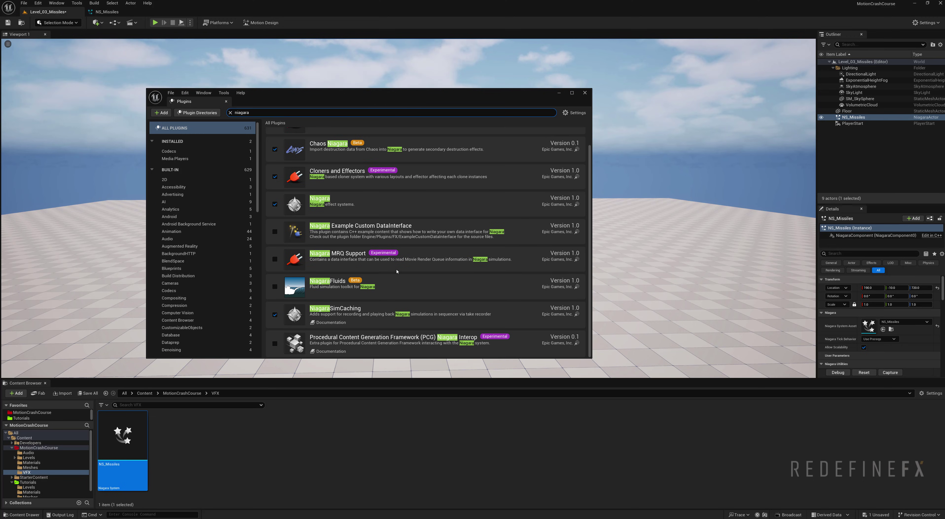
click(275, 287)
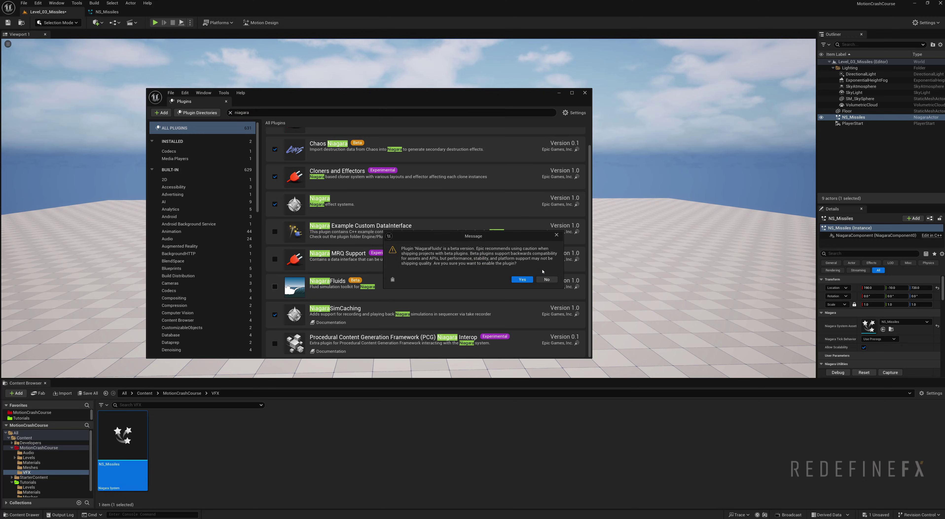
click(522, 280)
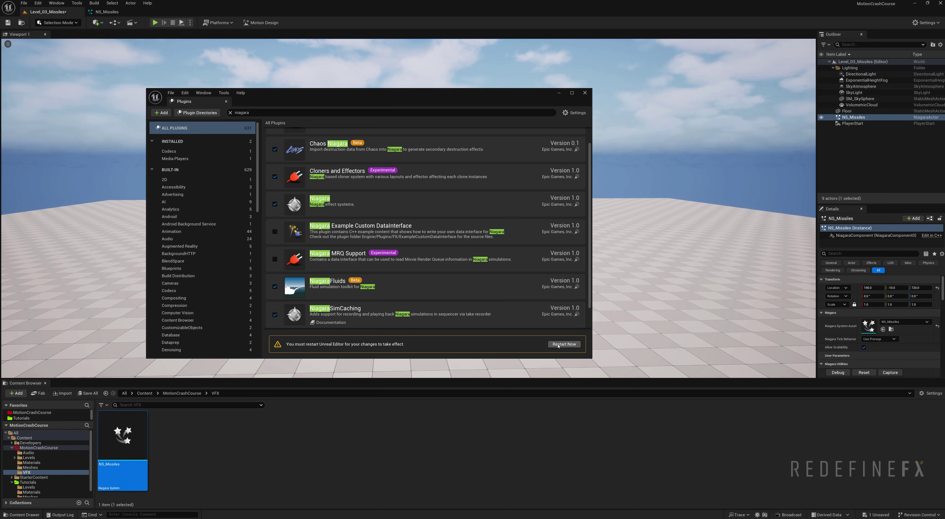
Step: Restart the editor, add Set Fluid Source Attributes to Particle Update, and nudge missile_particles lower
click(564, 344)
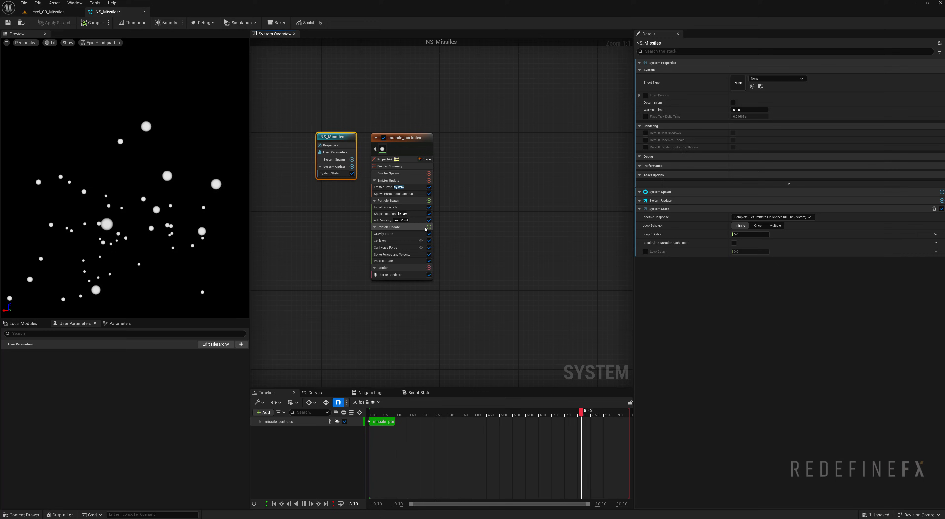
click(429, 227)
text(set)
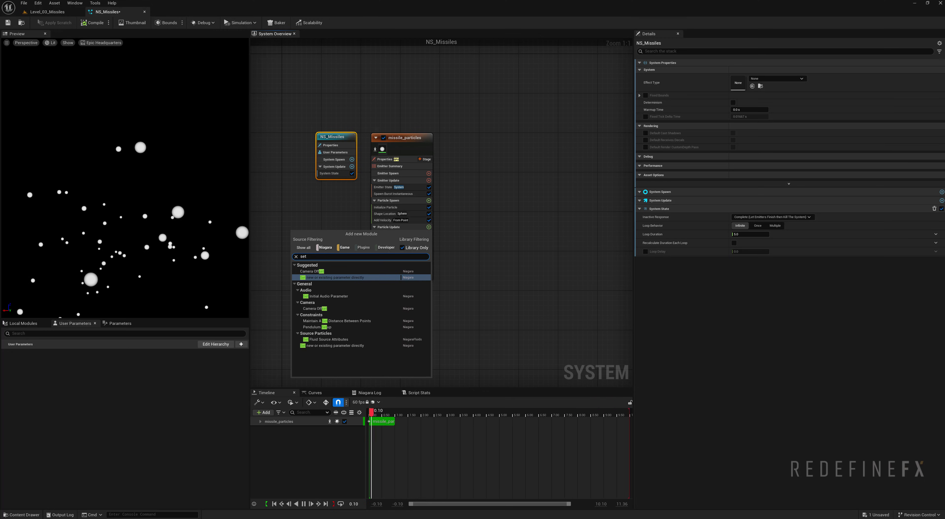
click(328, 339)
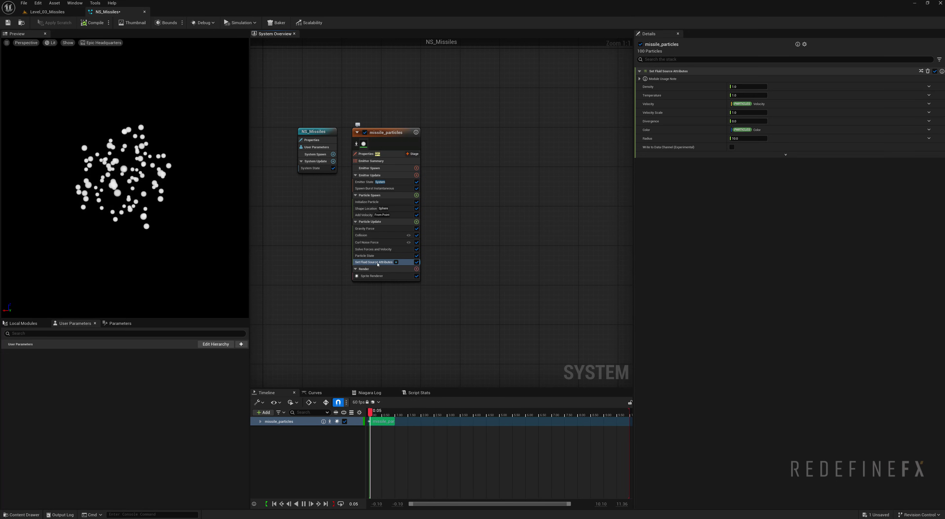
click(380, 133)
drag(379, 134, 380, 139)
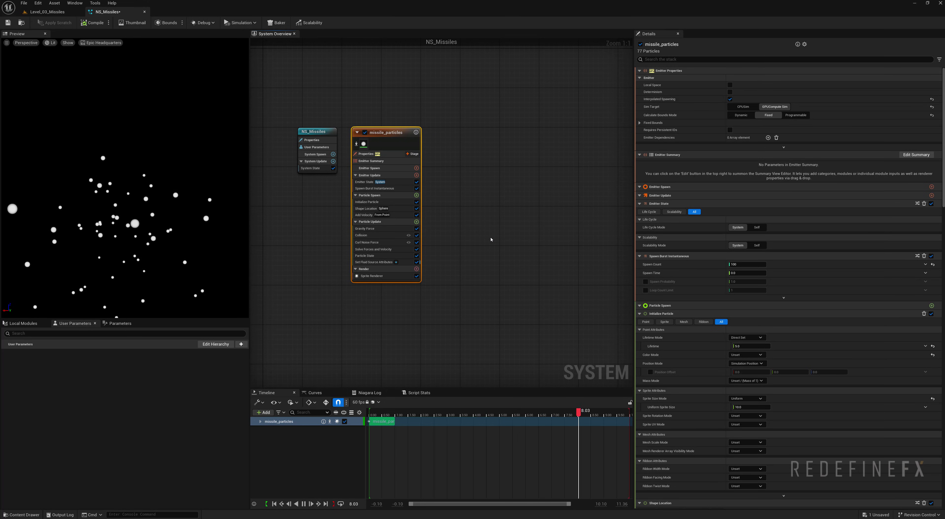
Step: Search the emitter catalogue for 'grid3d' and add Grid3D_Gas_Master_Emitter to the system
right_click(469, 136)
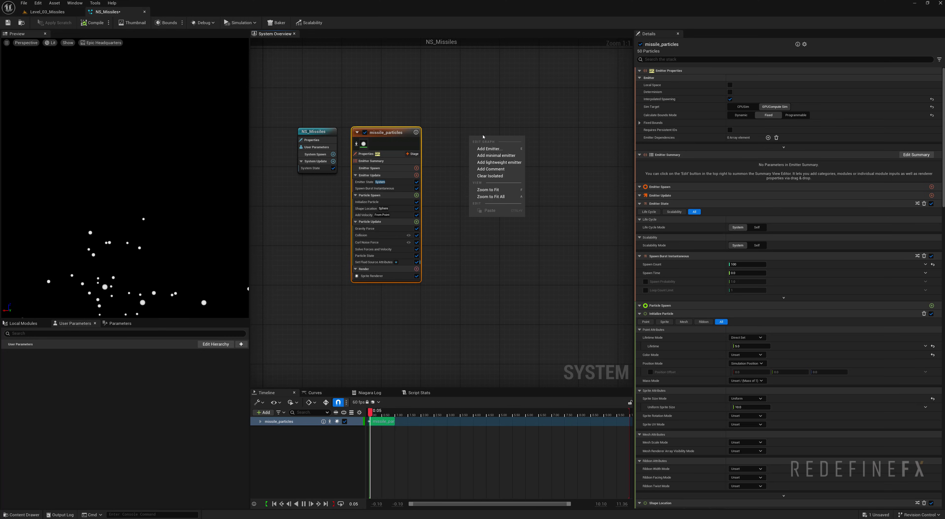
click(485, 149)
text(grid3d)
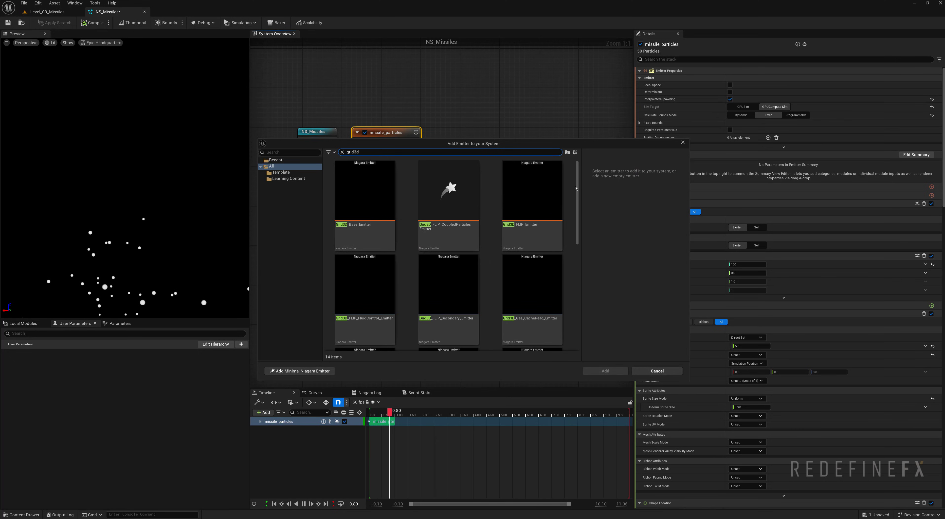
scroll(522, 239, down, 5)
click(522, 239)
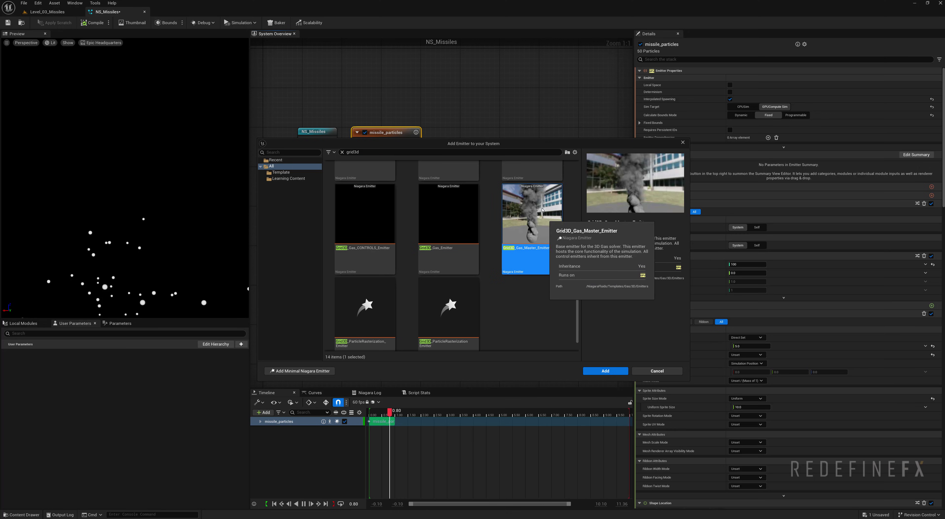
double_click(547, 229)
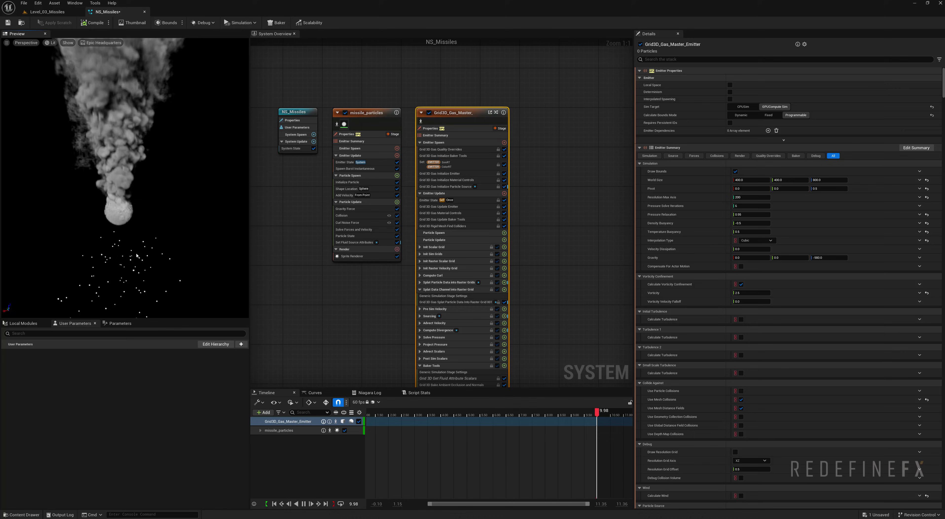
Step: In the gas emitter's Source settings, set Particle Source Type to Emitter bound to missile_particles
click(439, 136)
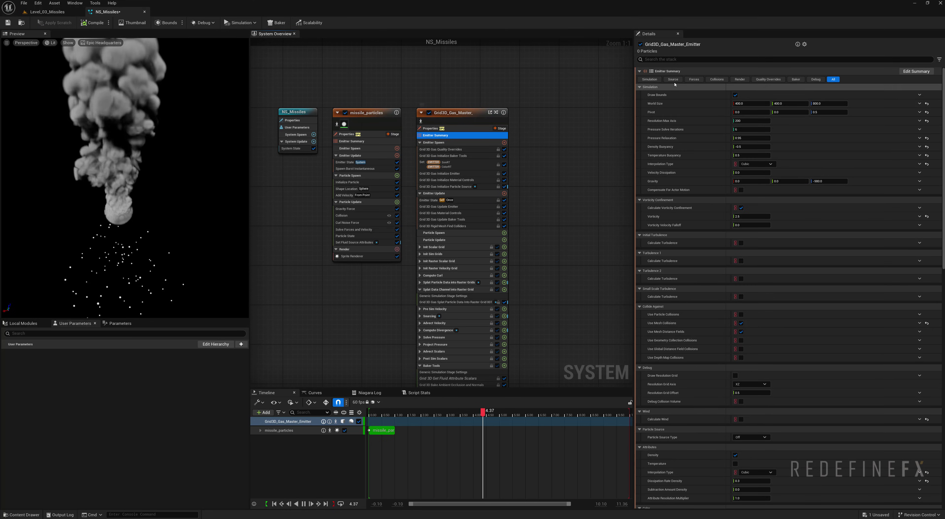
click(675, 80)
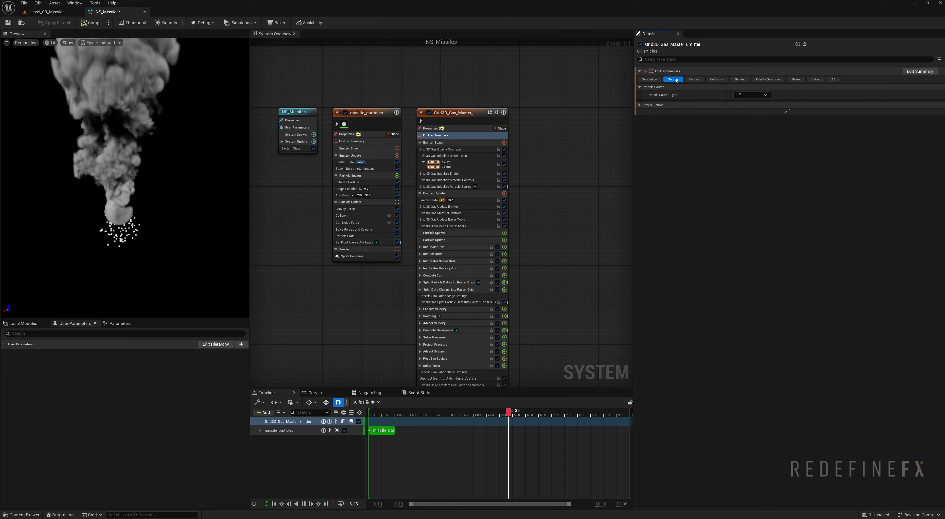
click(749, 95)
click(751, 111)
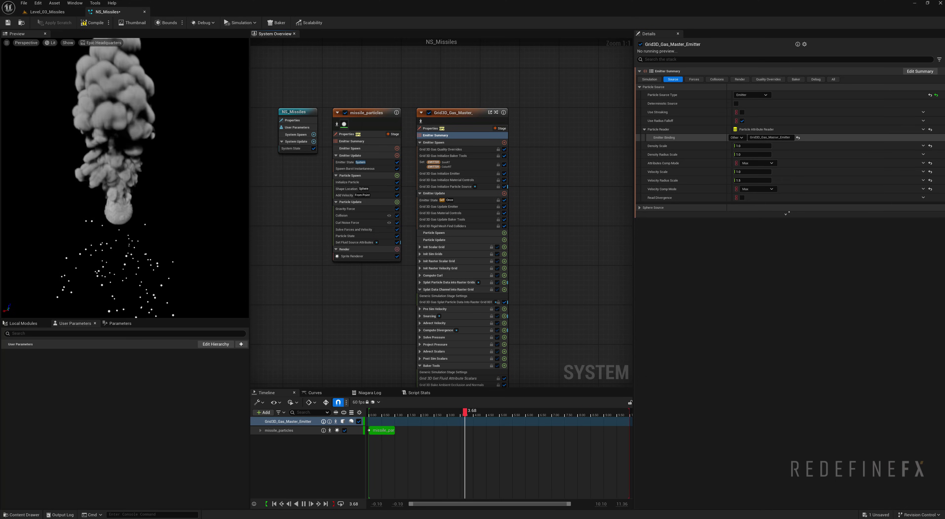
click(795, 140)
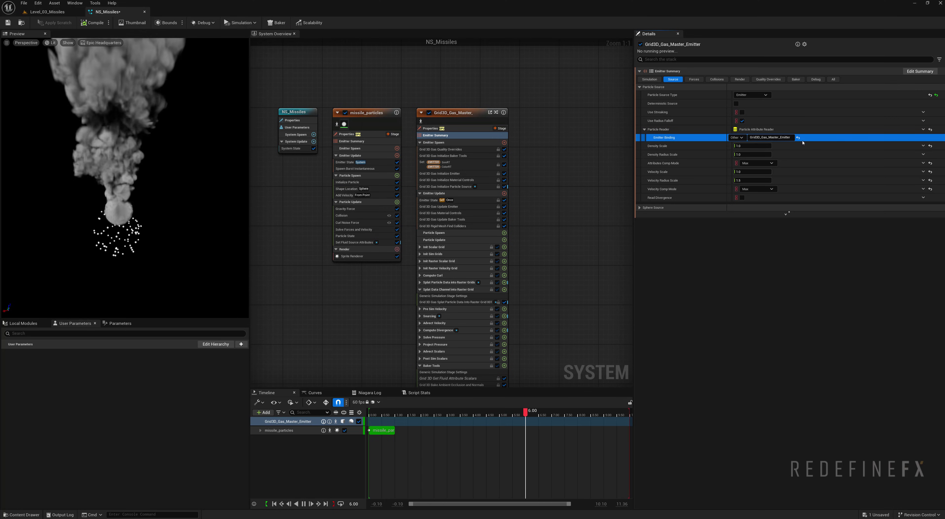
click(789, 138)
text(miss)
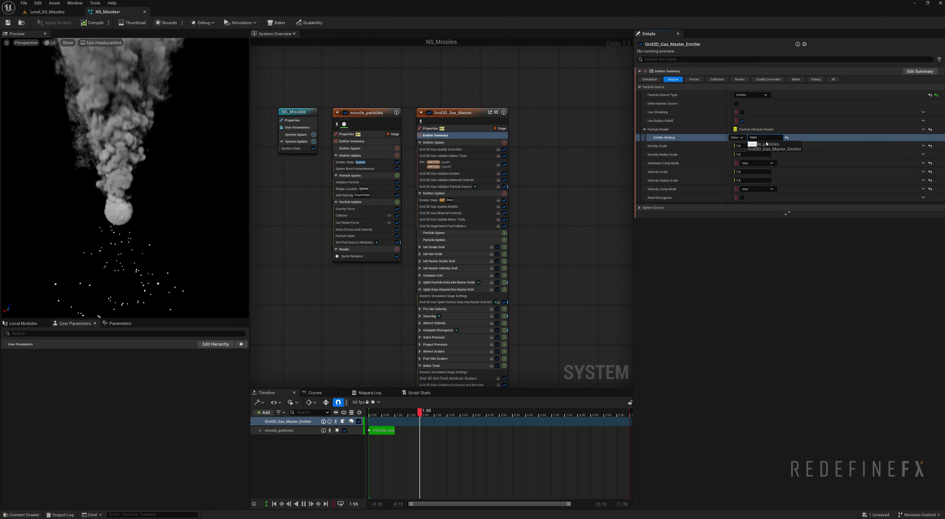
click(765, 144)
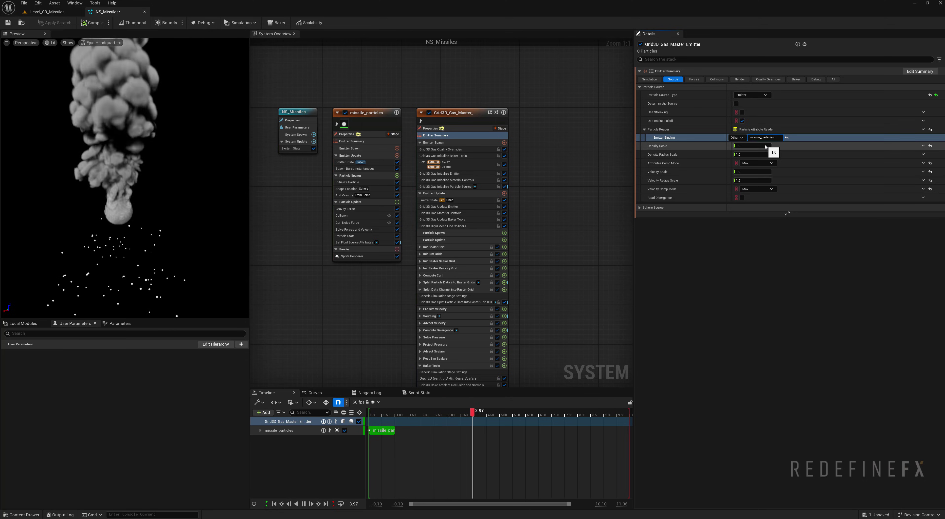
key(Return)
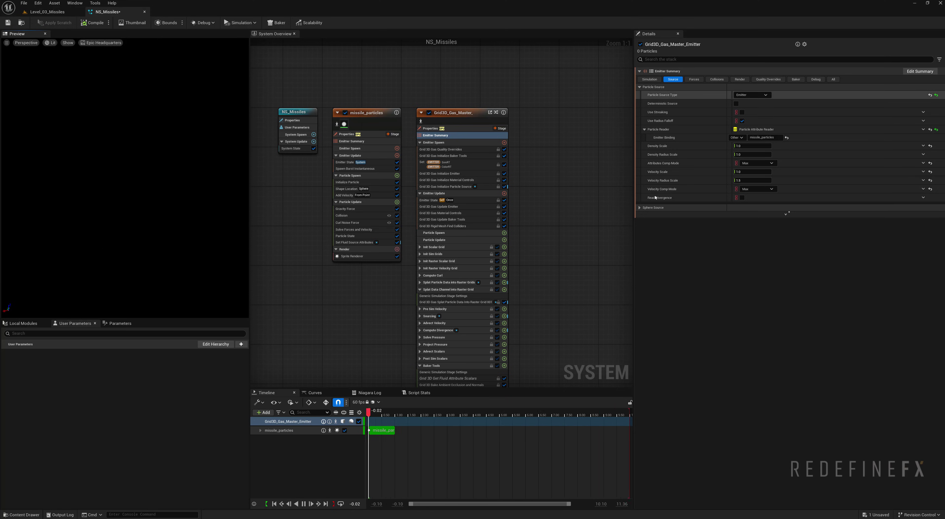
Step: Clear the Enable checkbox under the gas emitter's Sphere Source to disable it
click(639, 208)
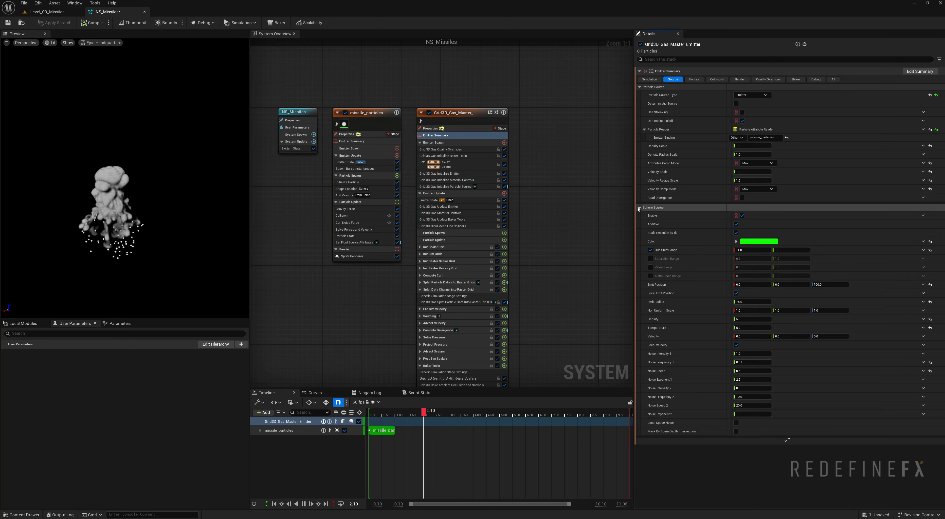
click(742, 215)
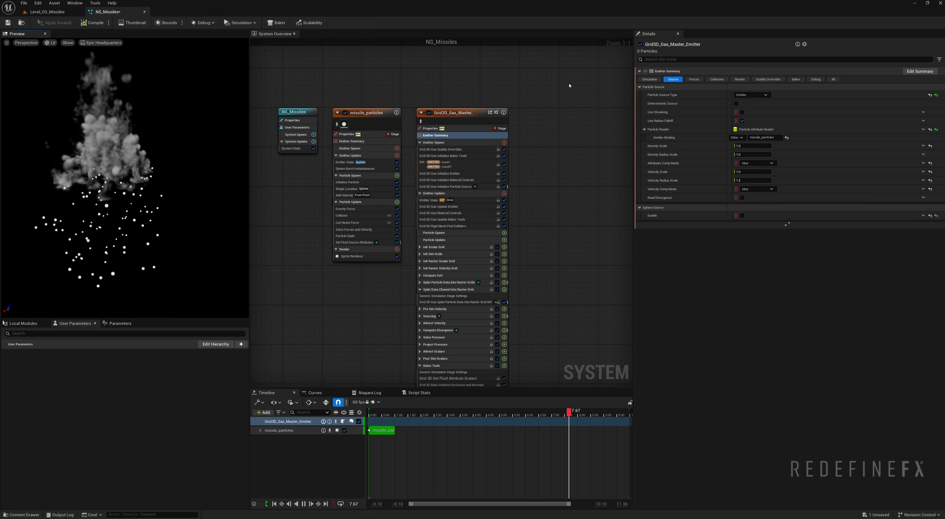
Step: Review the gas Quality Overrides, then enable Draw Bounds in the gas Simulation settings
click(649, 79)
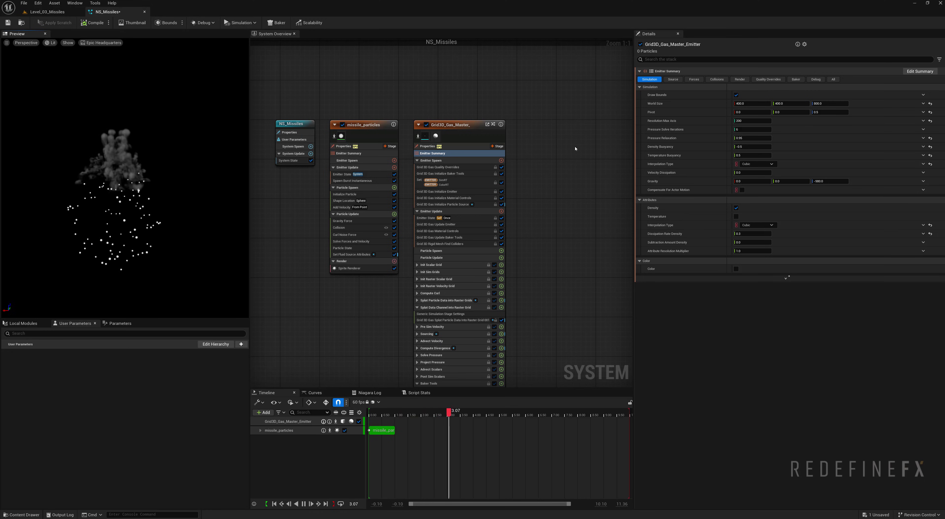
click(769, 80)
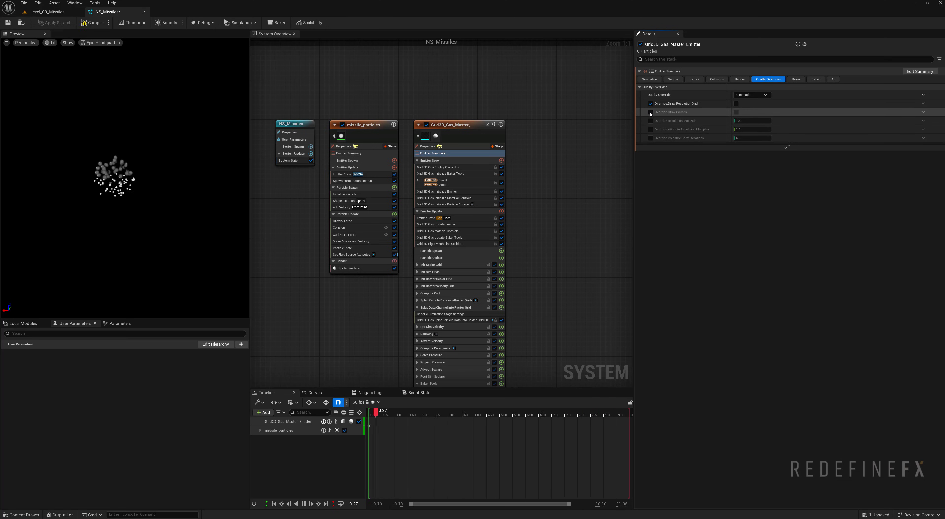
click(648, 80)
click(649, 95)
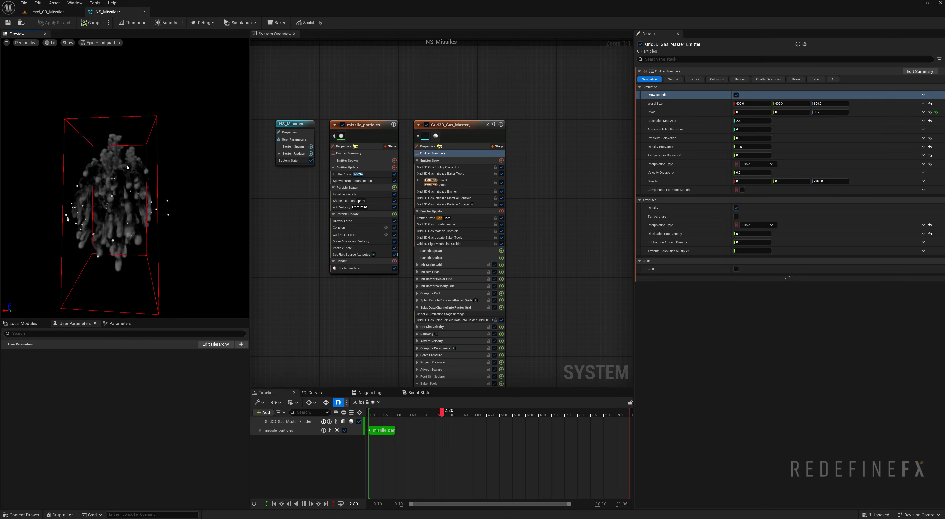
Step: Set the gas grid World Size to 1200 and Pressure Solve Iterations to 10
drag(127, 167, 143, 125)
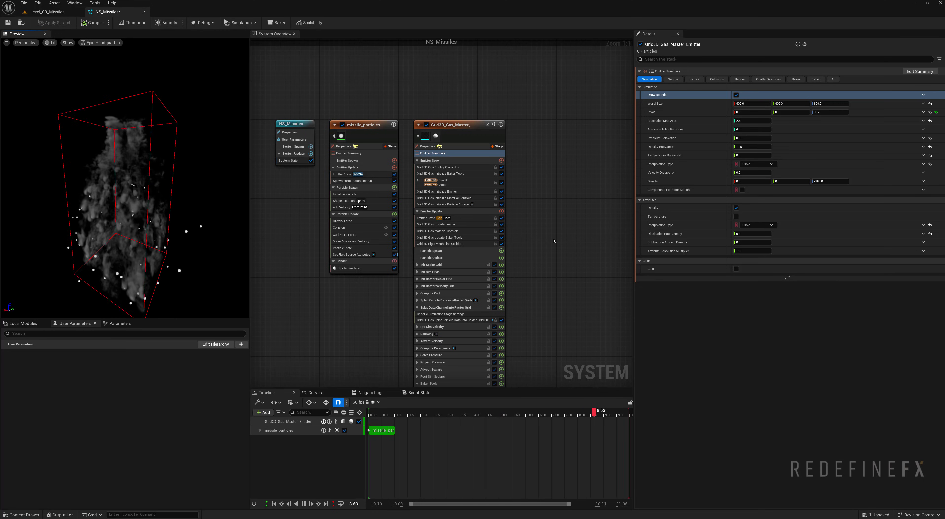
click(793, 103)
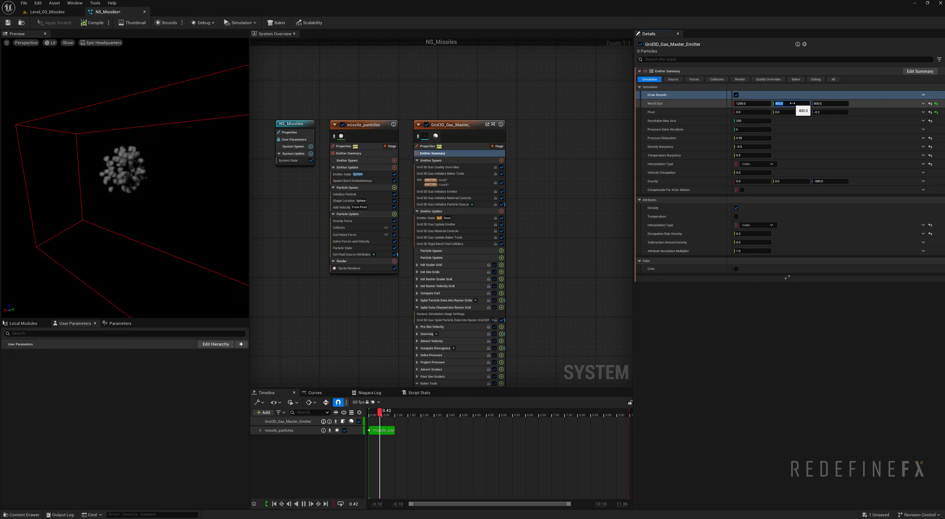
click(821, 104)
text(1200)
key(Return)
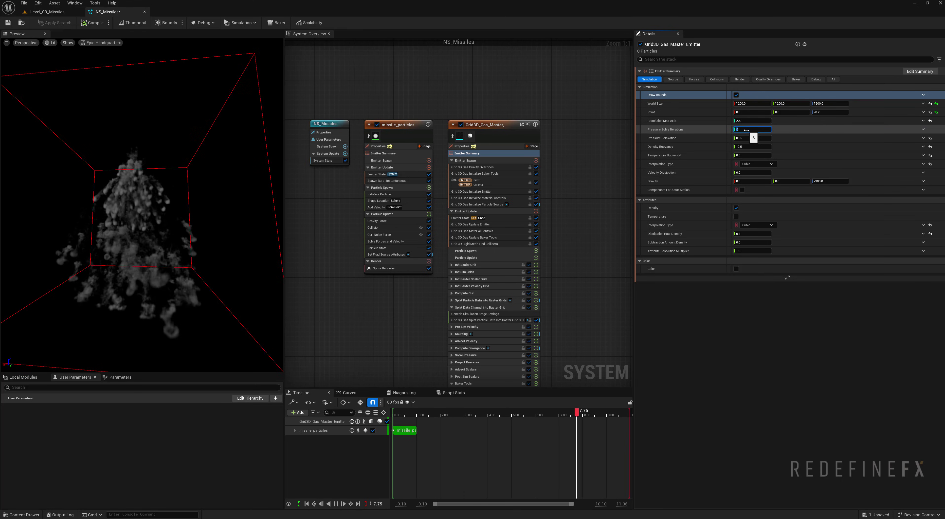
text(10)
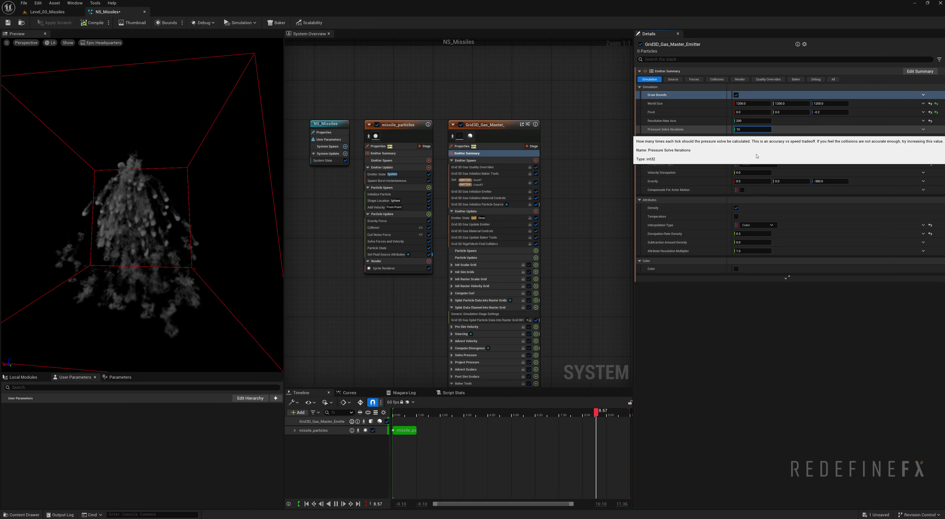
key(Return)
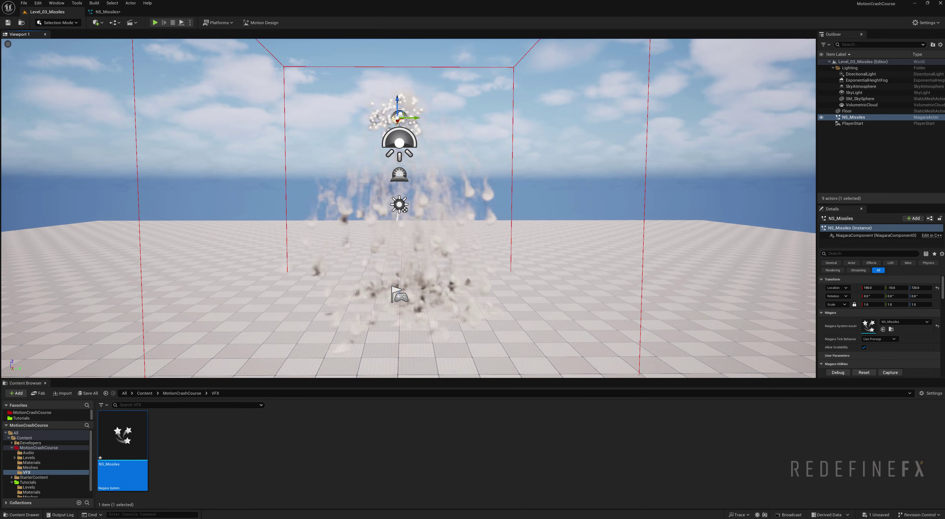
Step: Fly the level camera toward the smoking missiles, then return to the NS_Missiles editor
right_drag(408, 208, 485, 139)
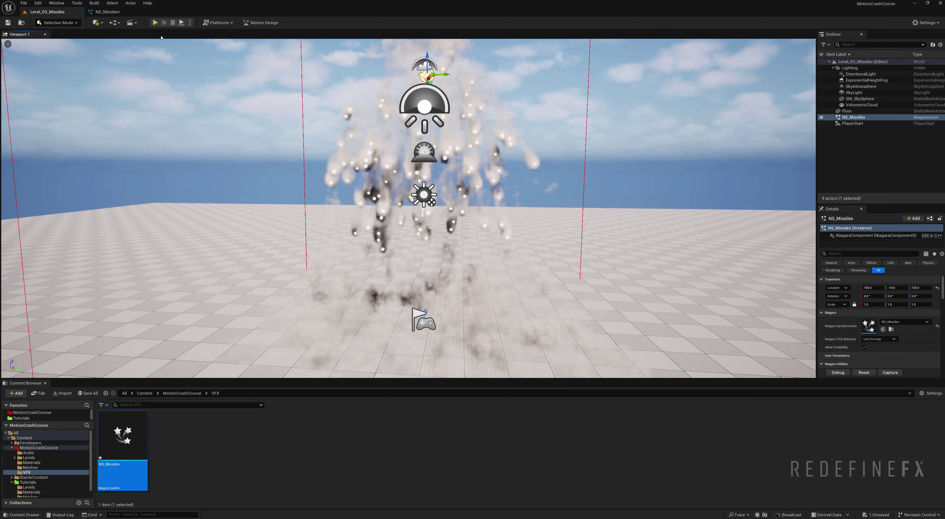
click(114, 12)
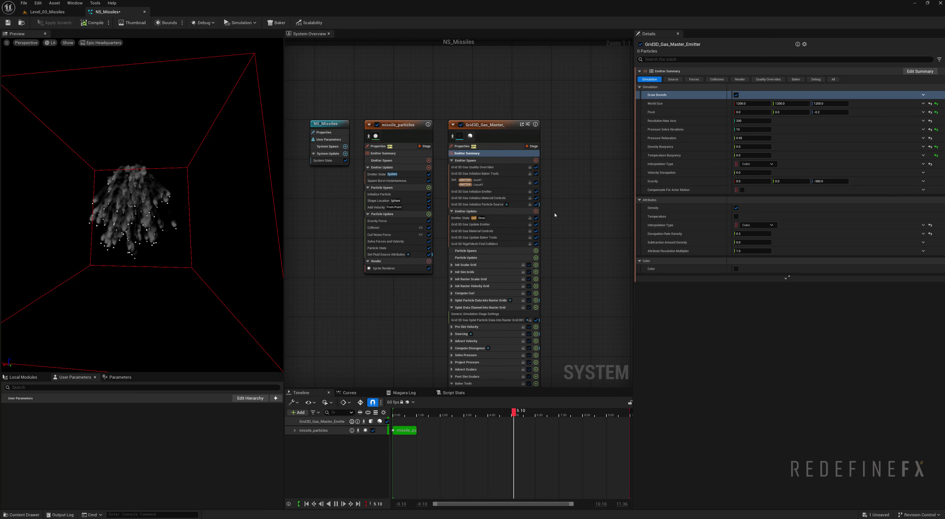
Step: Set the missile fluid source Velocity Scale to 10 and orbit the view around the effect
click(378, 253)
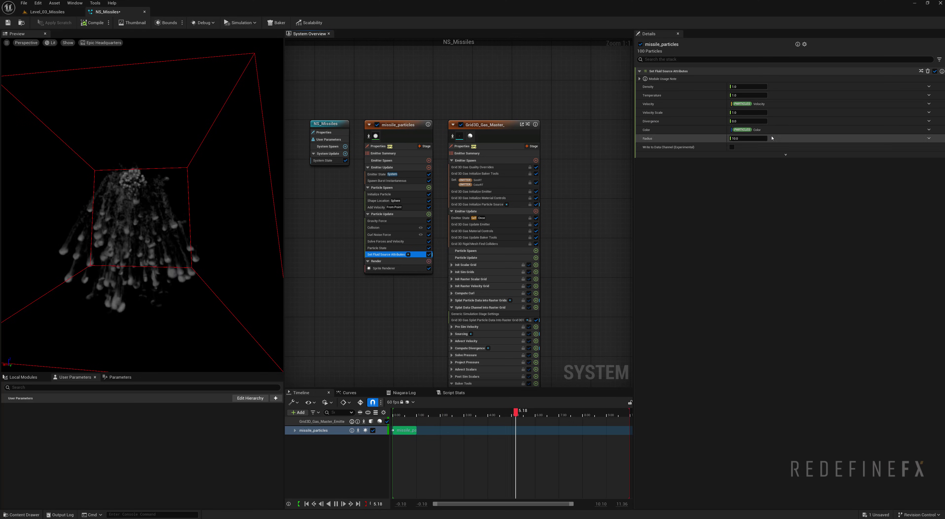
click(738, 112)
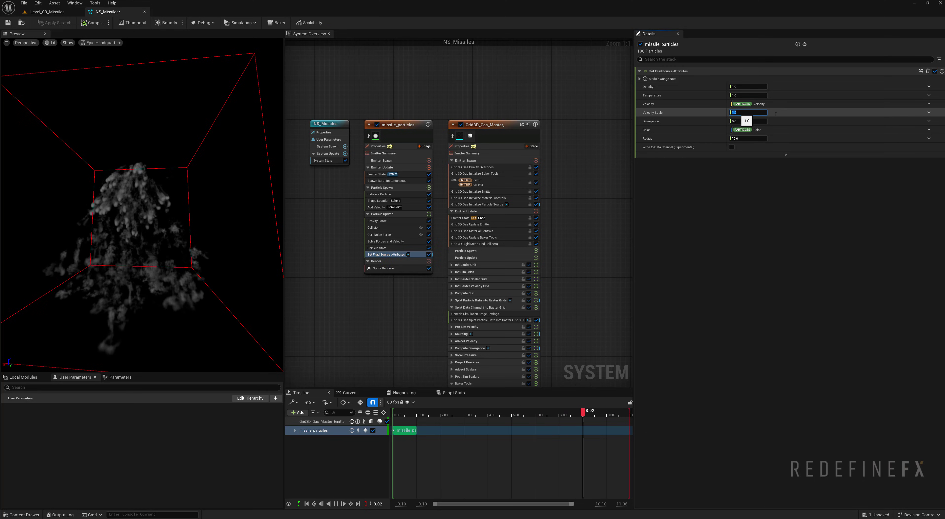
text(10)
key(Return)
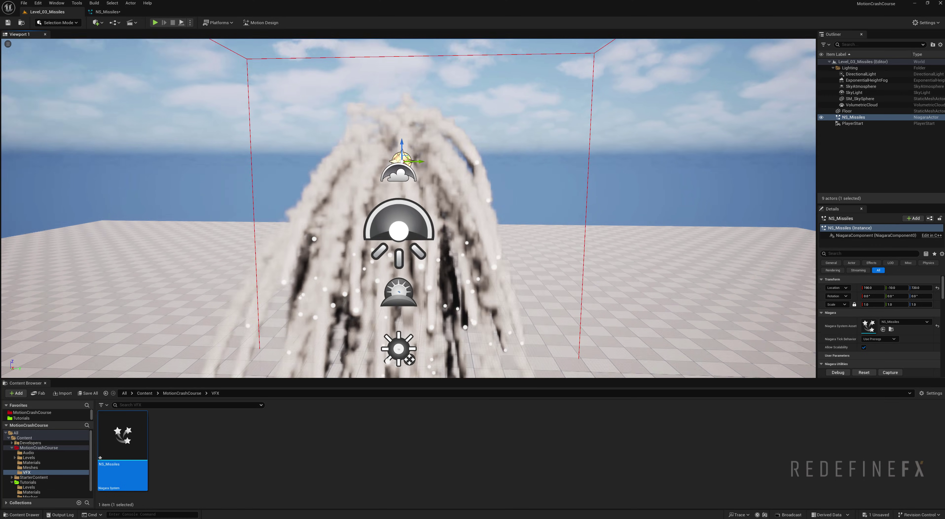
right_drag(407, 206, 214, 38)
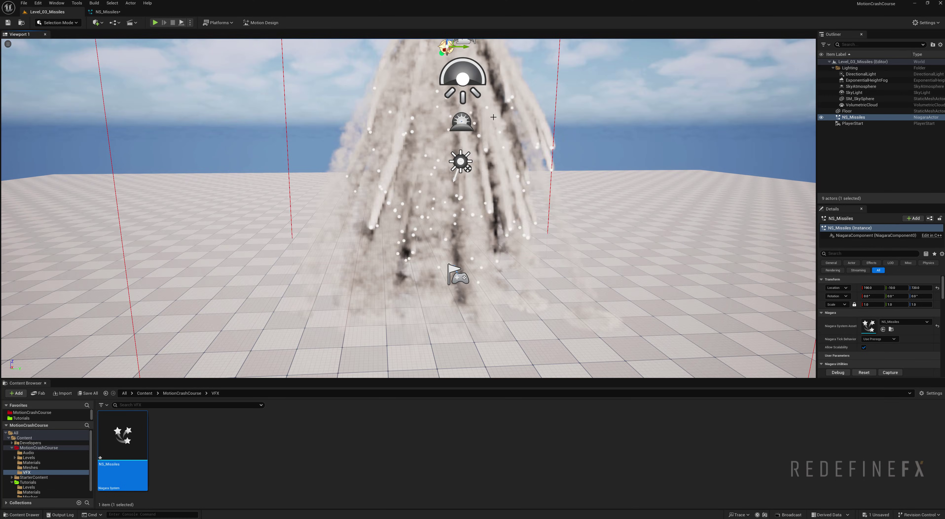
Step: Set the missile fluid source Radius to 7 and switch it to a Random Range Float
click(107, 12)
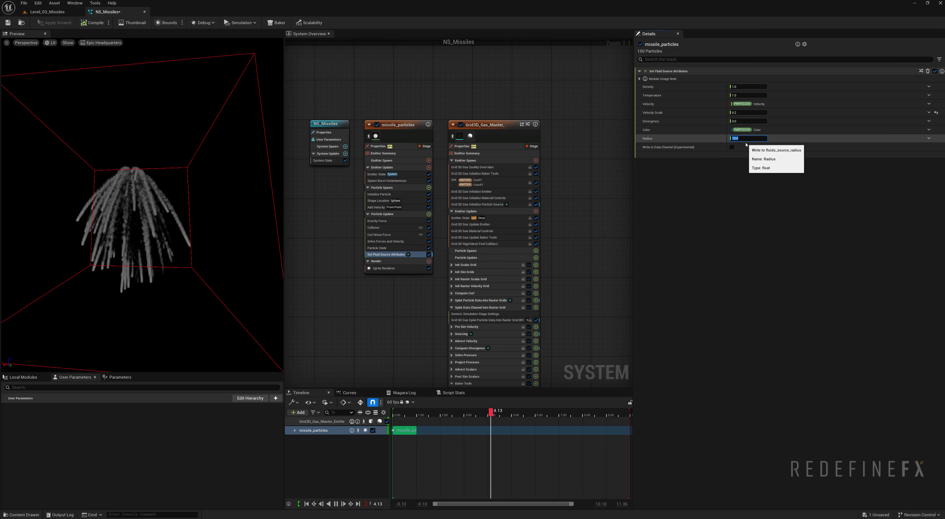
text(7)
key(Return)
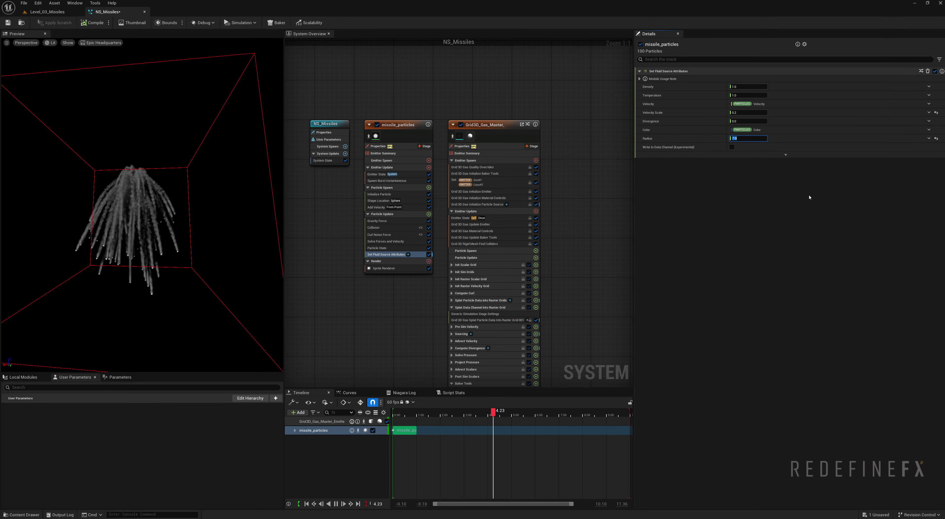
click(929, 138)
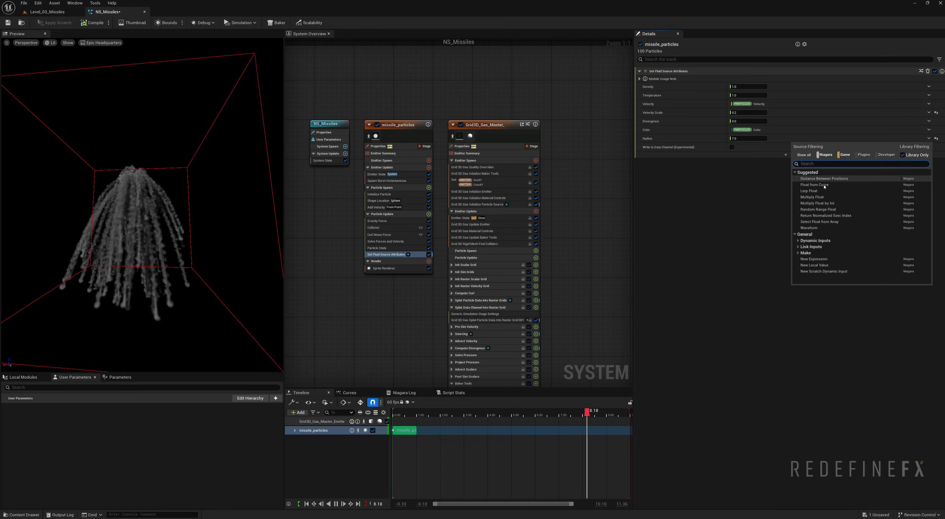
key(Escape)
Step: Give the radius range Min 7 and Max 8, and lower Density to 0.35
click(744, 147)
text(7)
click(746, 154)
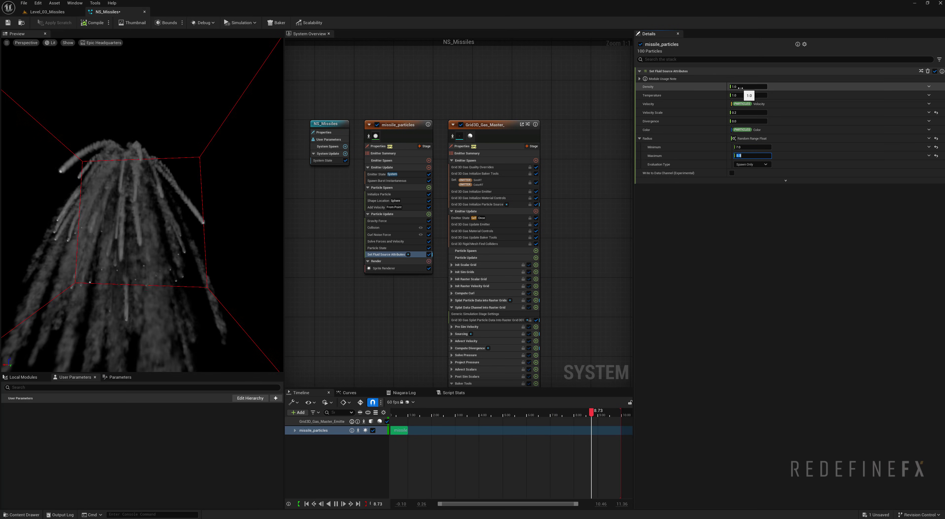
click(741, 86)
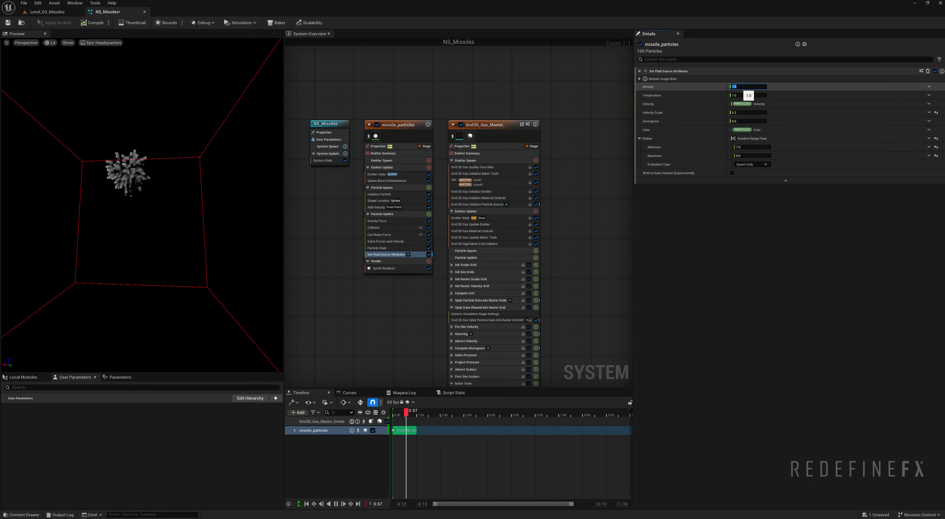
text(0.35)
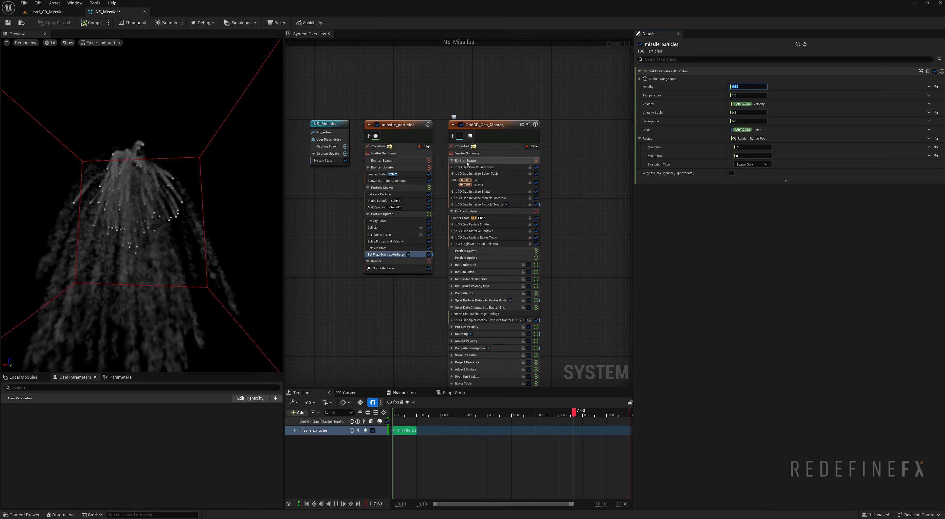
click(468, 153)
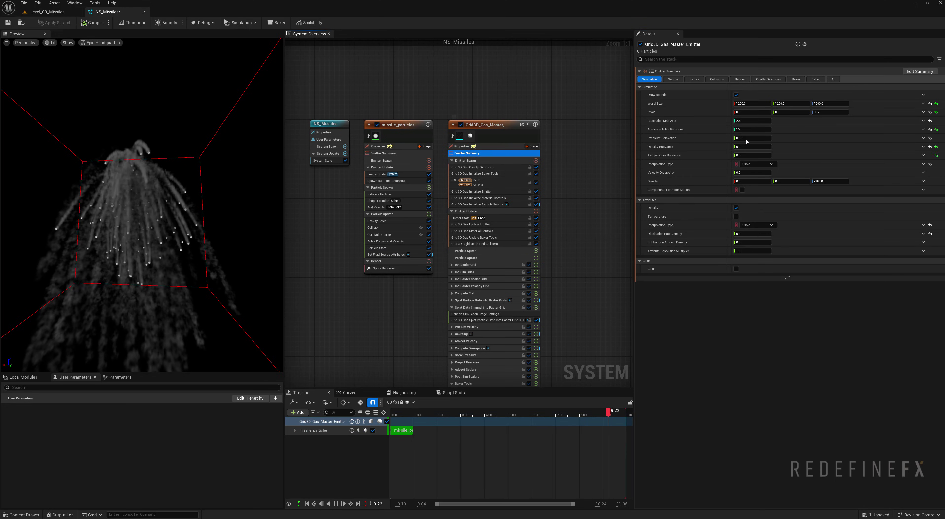
Step: Tick Temperature on the Grid3D gas emitter and set Render Temperature to Black Body
click(736, 216)
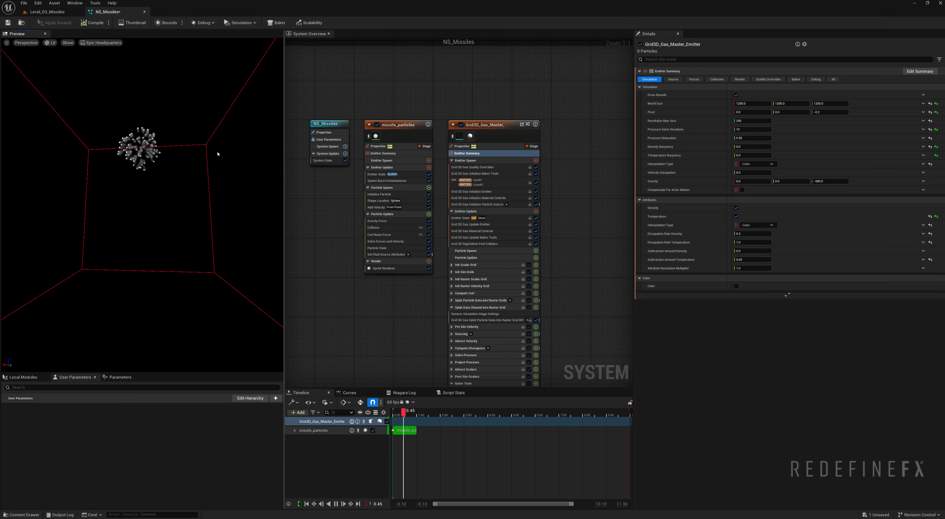
click(739, 79)
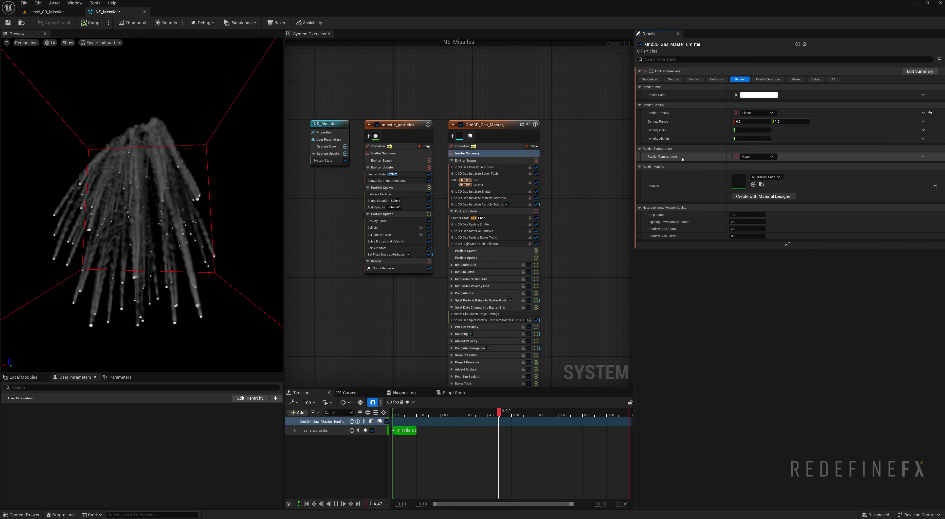
click(755, 157)
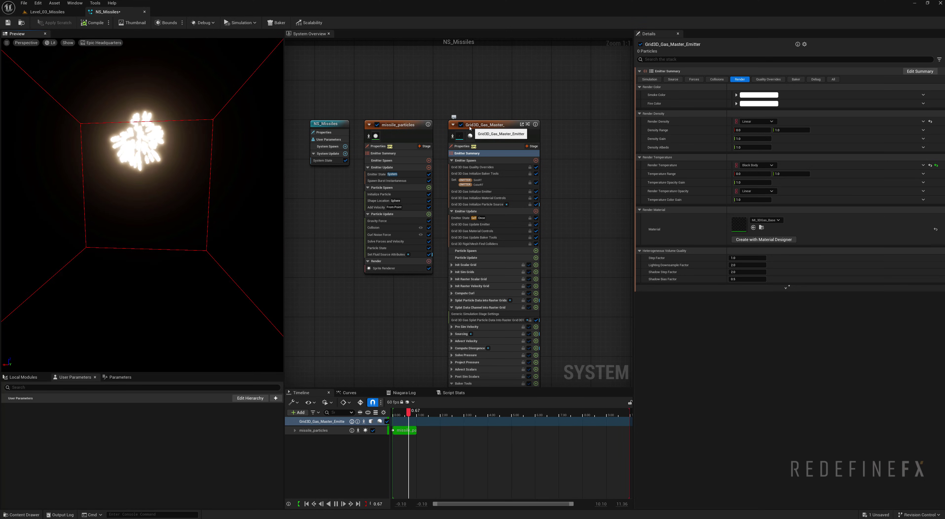
Step: Set the missile fluid source Temperature to 0.05 and save NS_Missiles
click(380, 256)
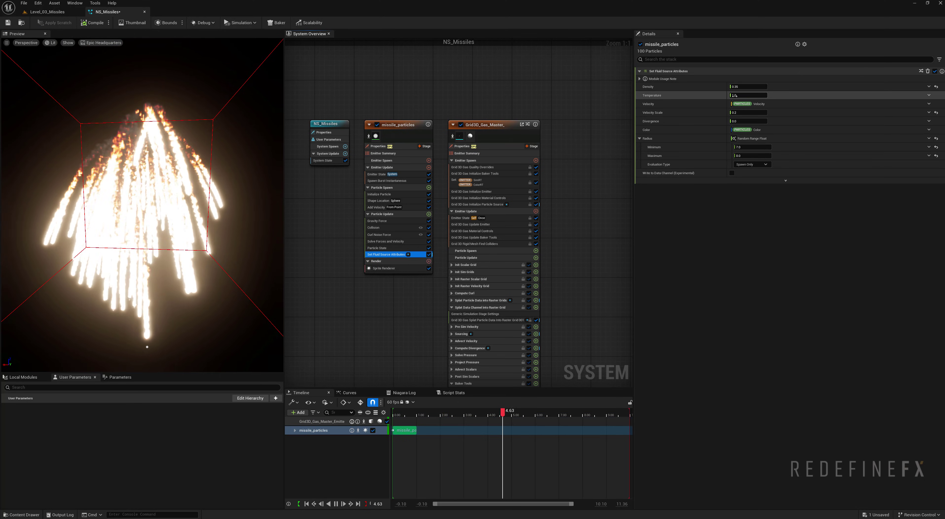
click(744, 95)
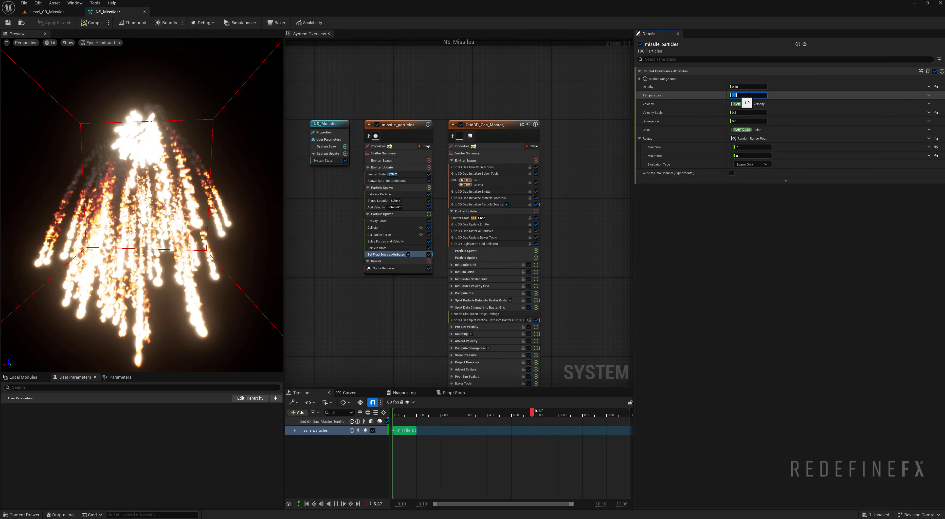
text(0)
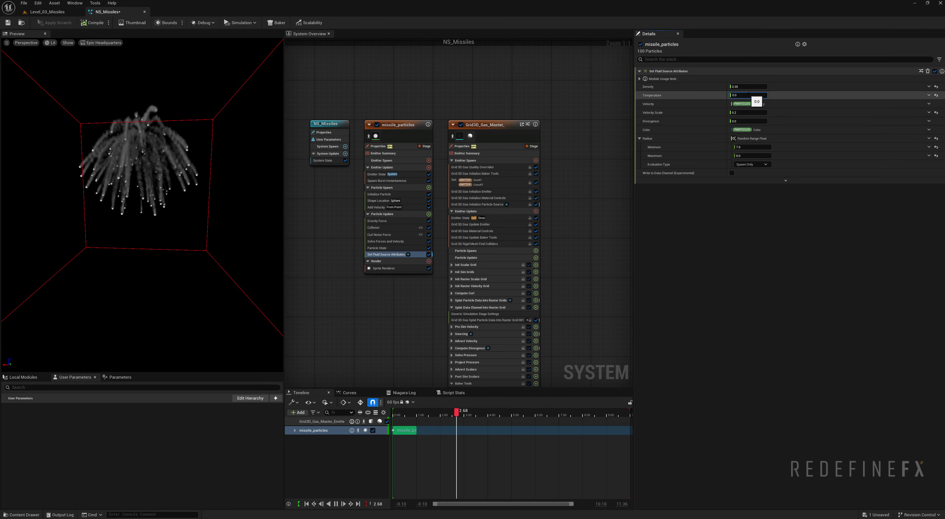
text(0.05)
key(Return)
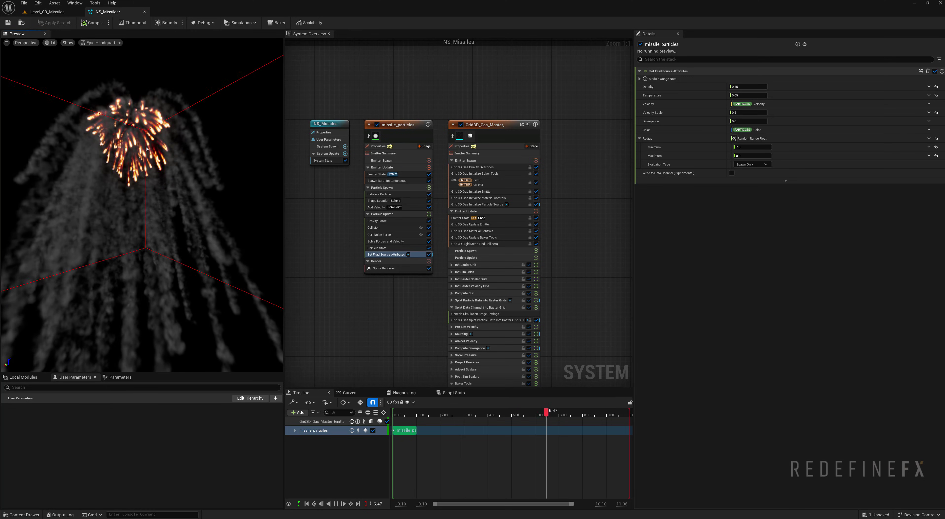
scroll(189, 131, down, 5)
key(ctrl+s)
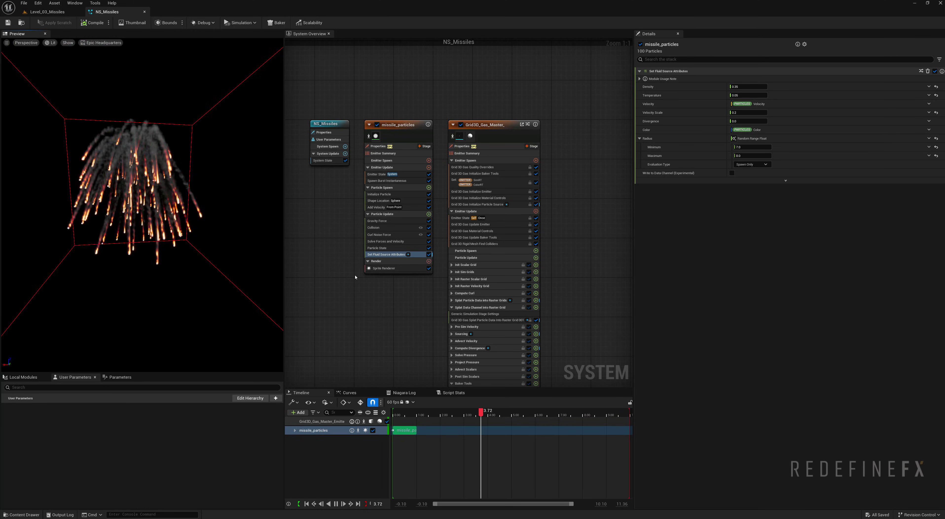
Step: Make the Initialize Particle Lifetime a Random Range Float with minimum 7
click(381, 194)
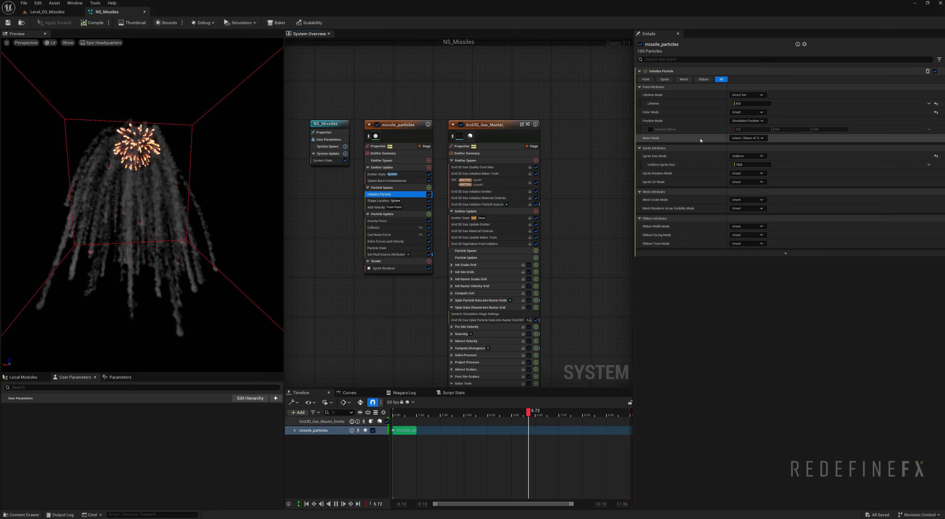
click(929, 104)
click(818, 174)
click(752, 113)
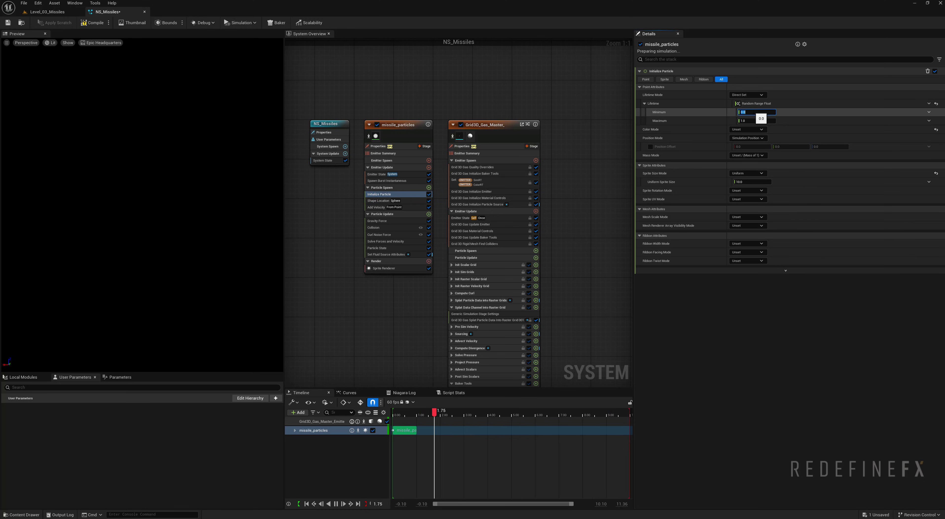
text(7)
click(749, 122)
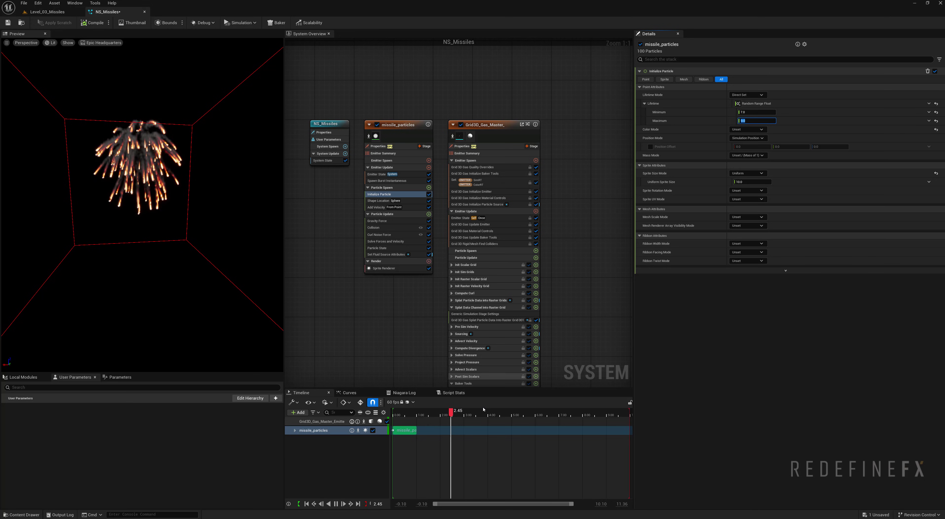
Step: Set the System State Loop Duration to 4
click(331, 124)
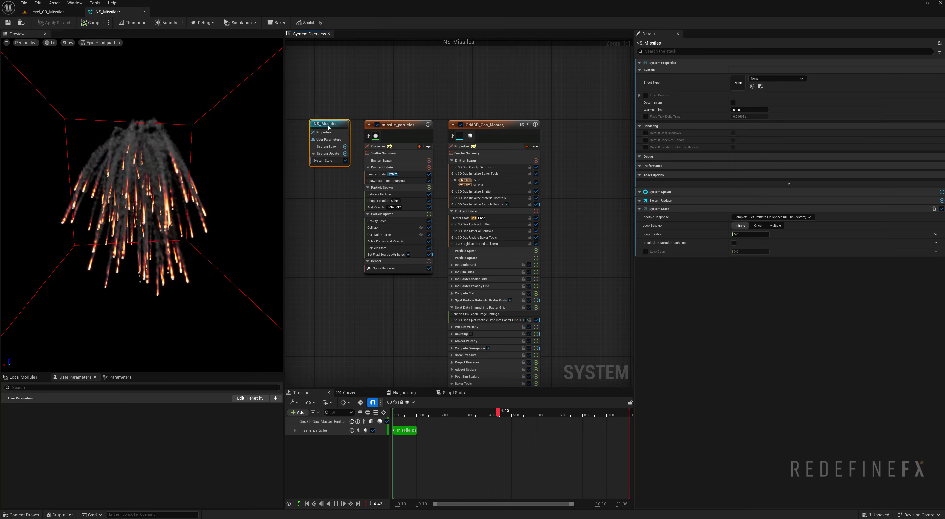
click(323, 160)
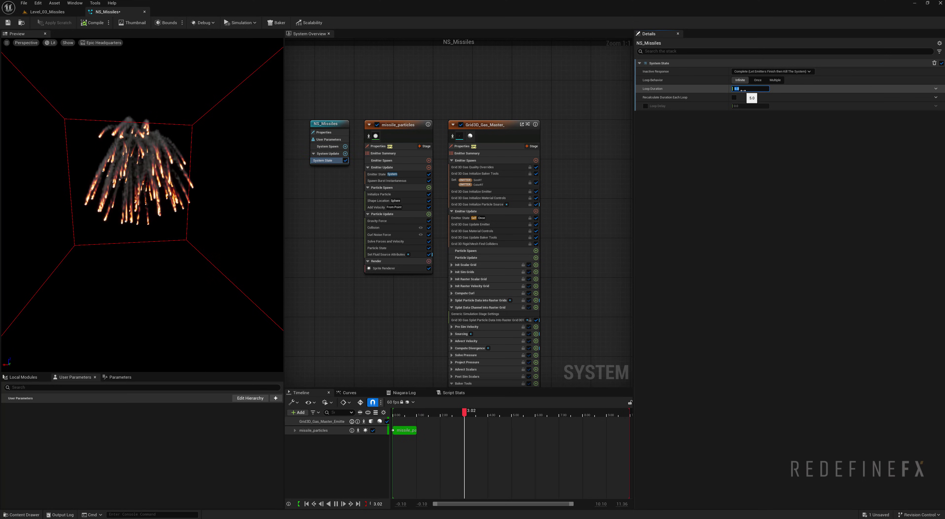
key(Return)
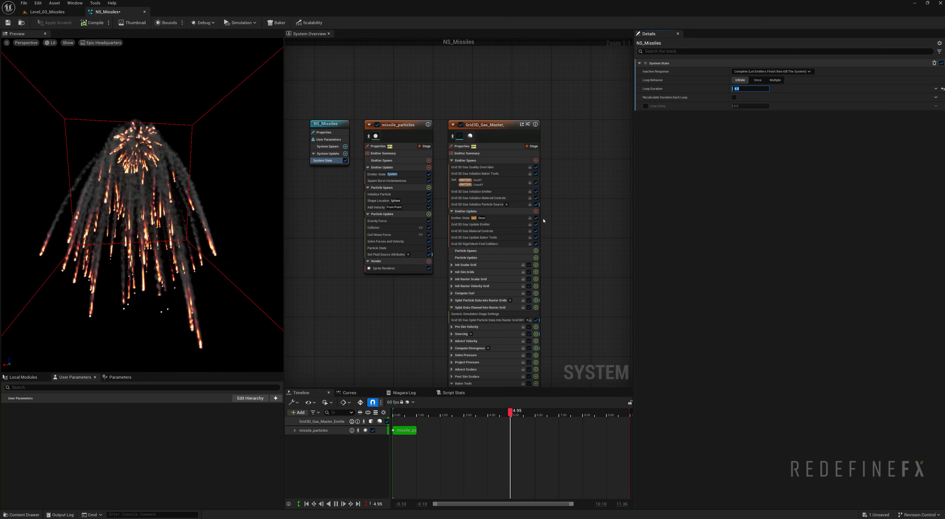
Step: Edit the gas grid's Resolution Max Axis in the Simulation settings, entering 3
click(467, 152)
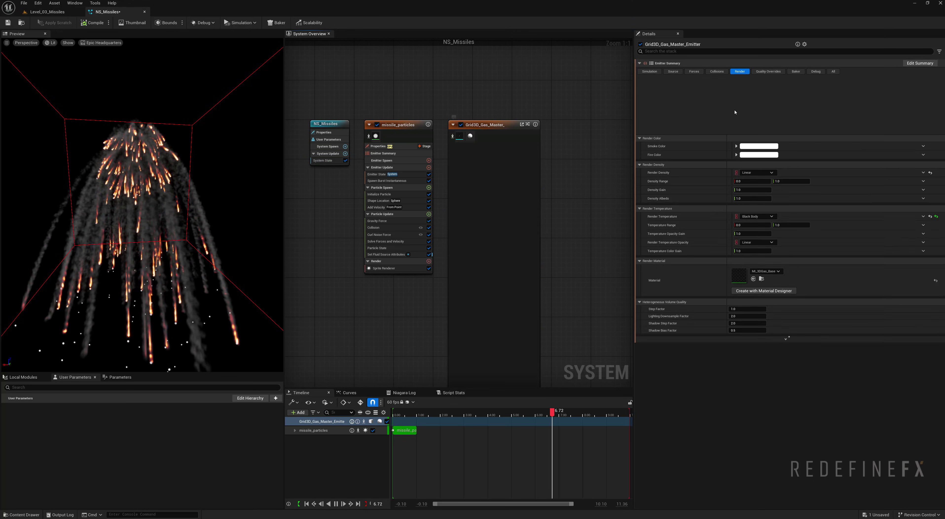
click(649, 79)
click(744, 121)
text(3)
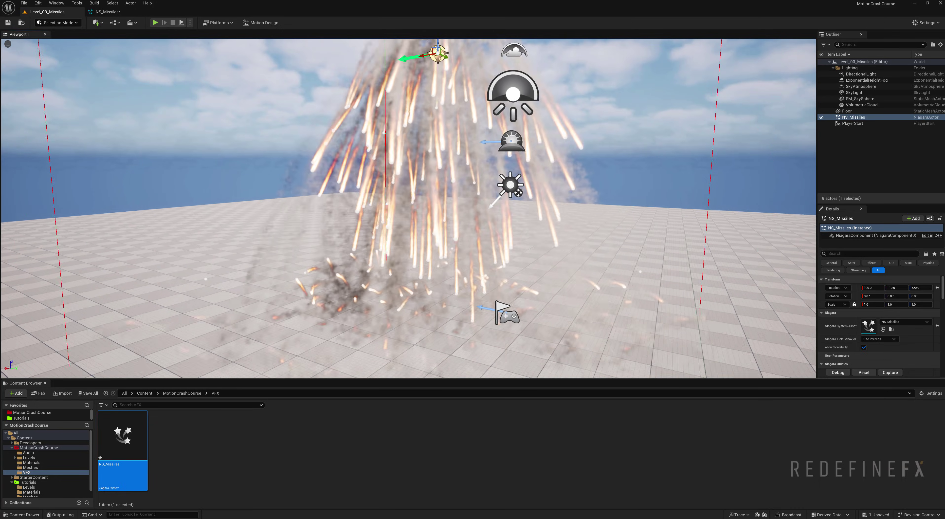
click(107, 12)
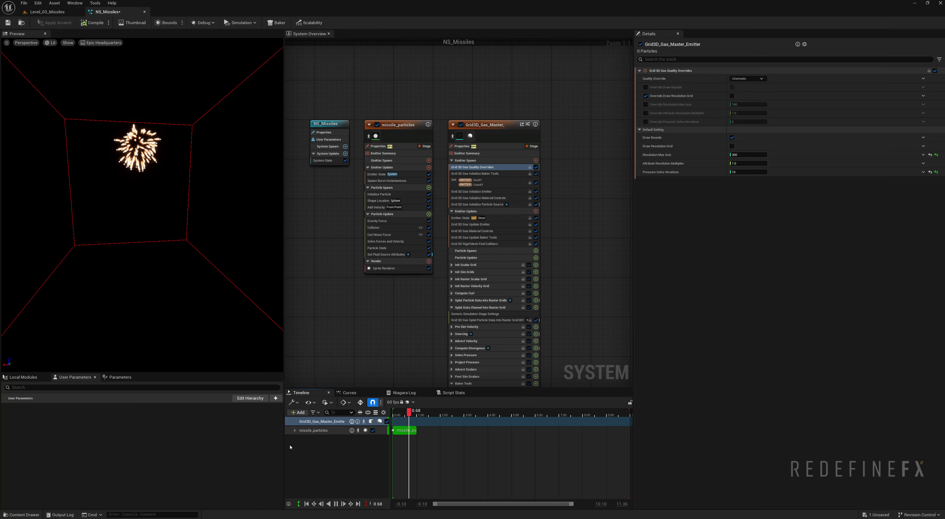
Step: Pause the preview, disable the missile Sprite Renderer, and turn off Grid3D Draw Bounds
click(335, 503)
click(381, 268)
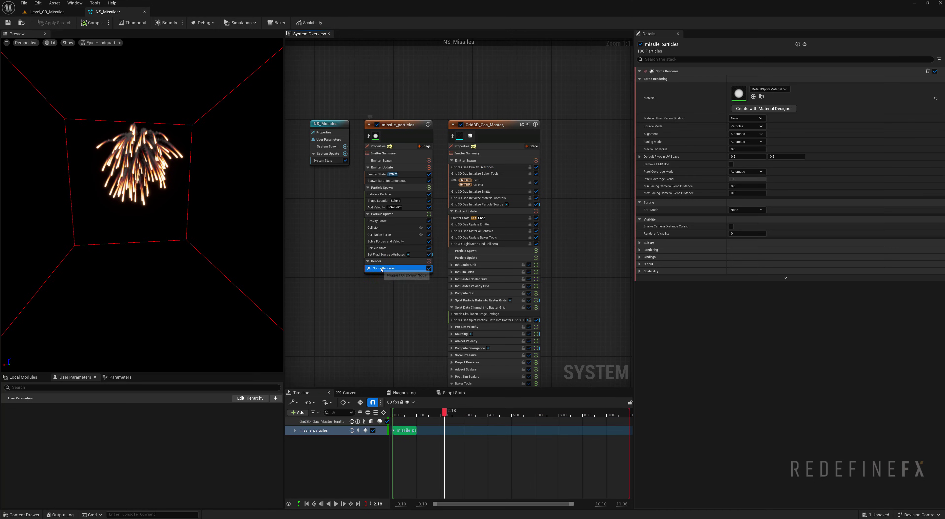
click(429, 268)
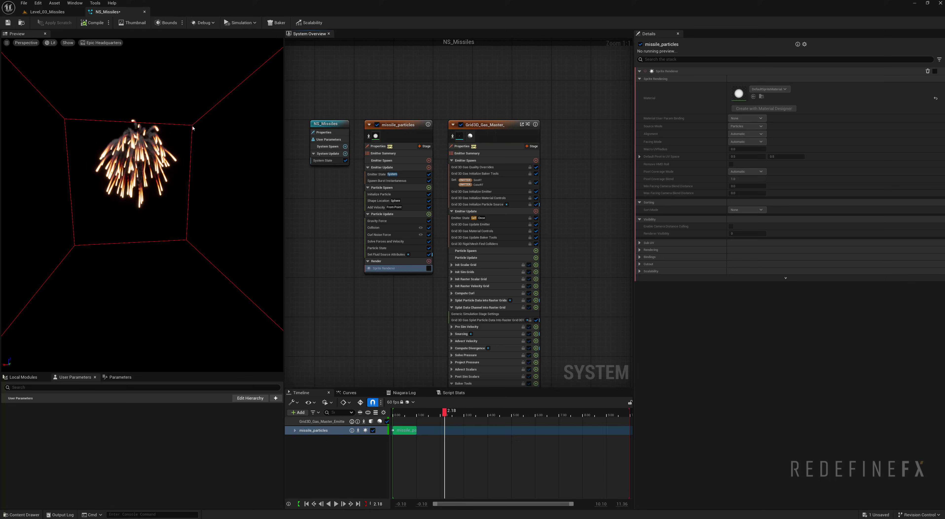
click(471, 154)
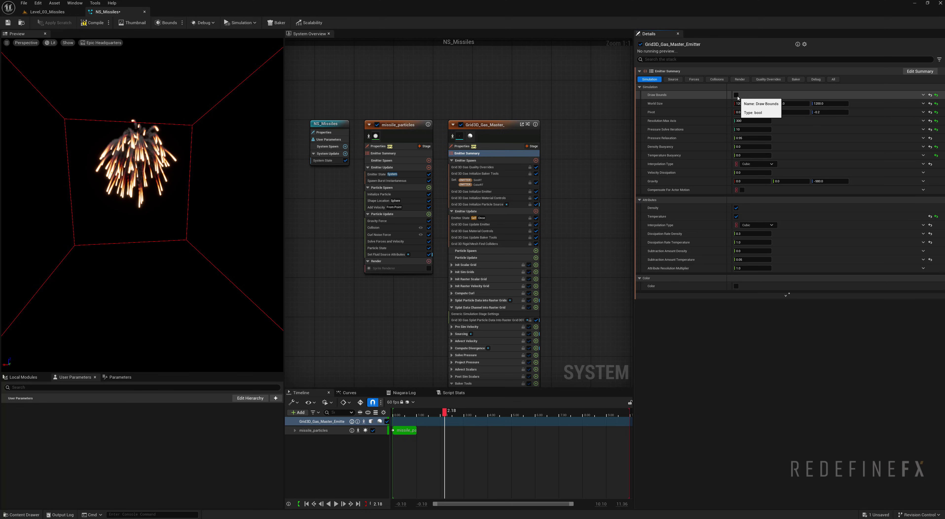
click(736, 95)
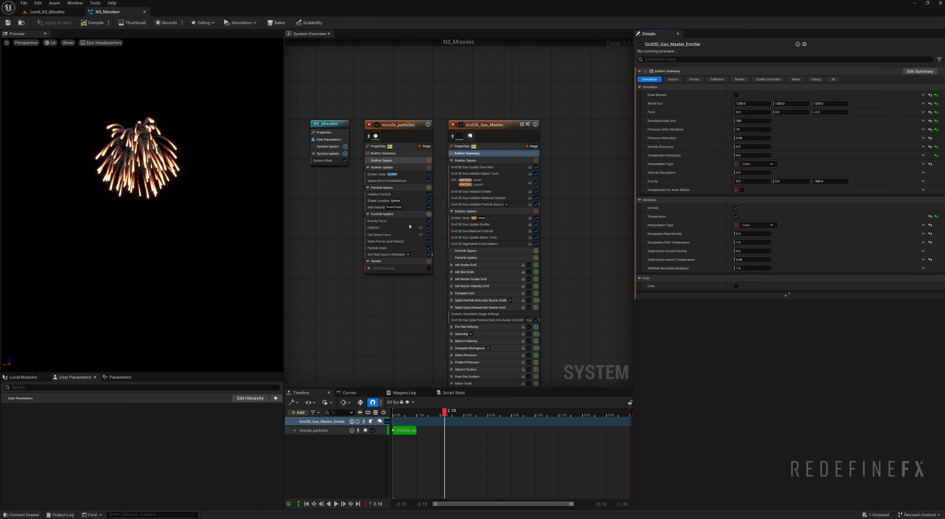
Step: Make the Add Velocity speed a Random Range Float with a minimum of 70
click(374, 208)
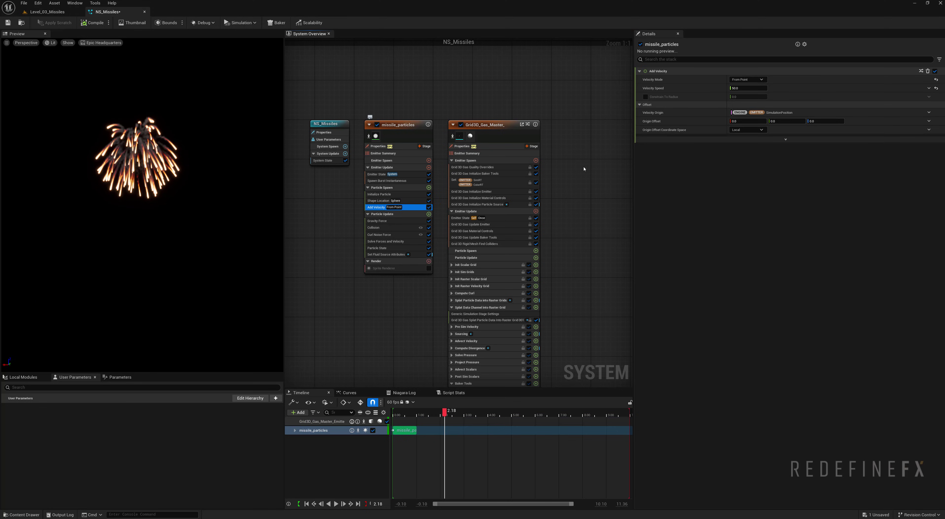
click(742, 88)
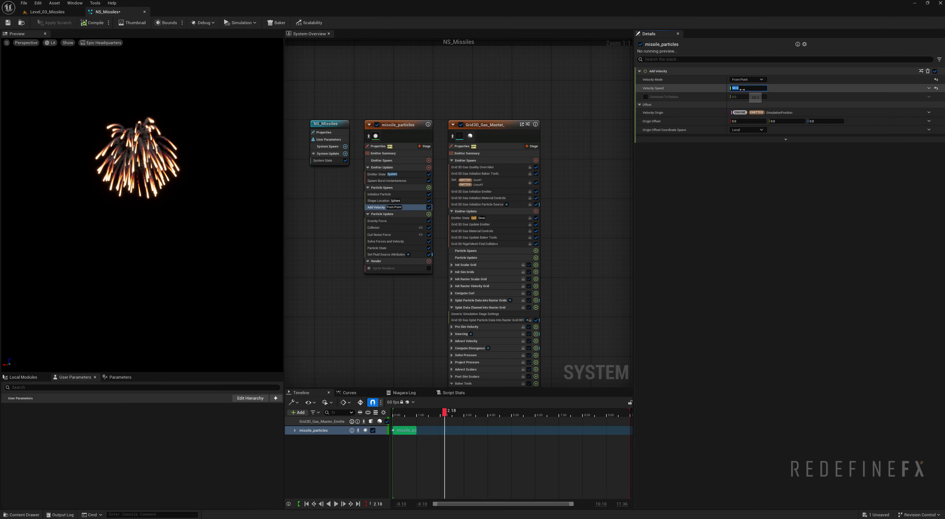
click(929, 88)
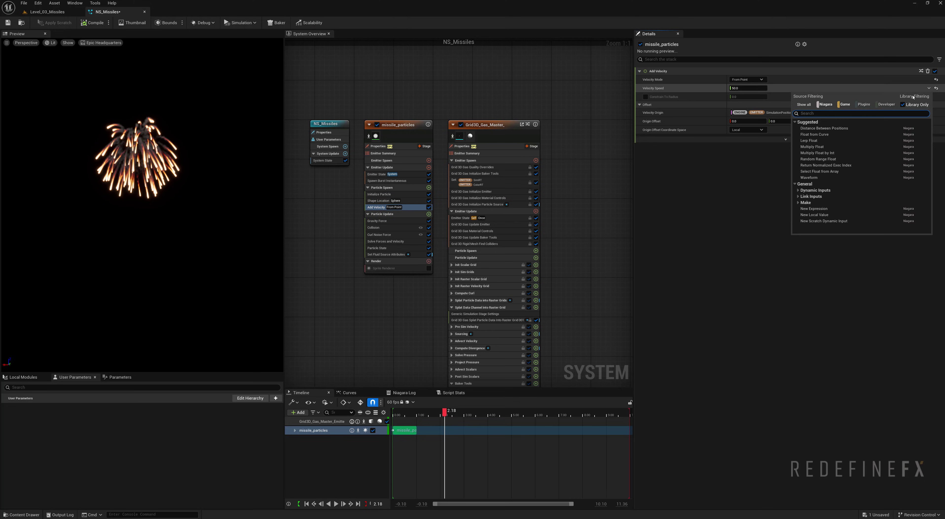
click(818, 158)
text(70)
click(748, 105)
Step: Raise the Curl Noise Force strength to 50 and view the level
click(379, 235)
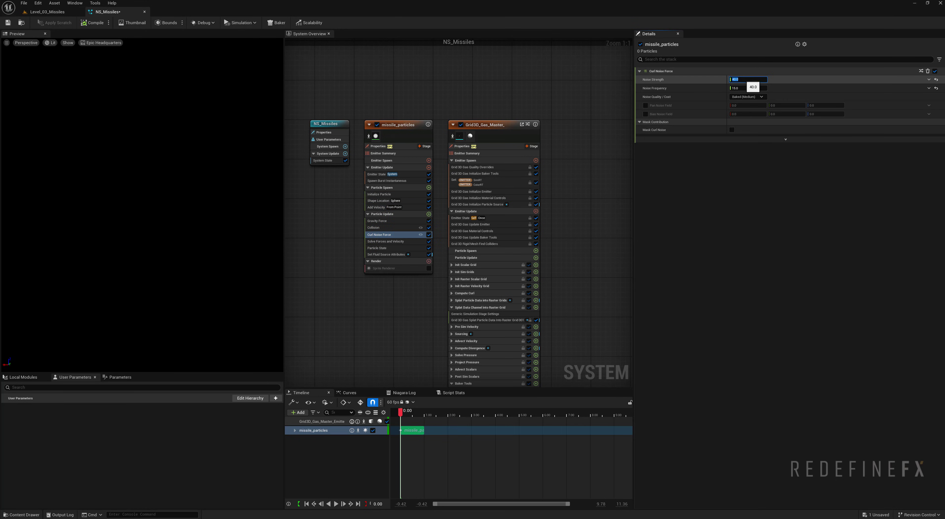
text(50)
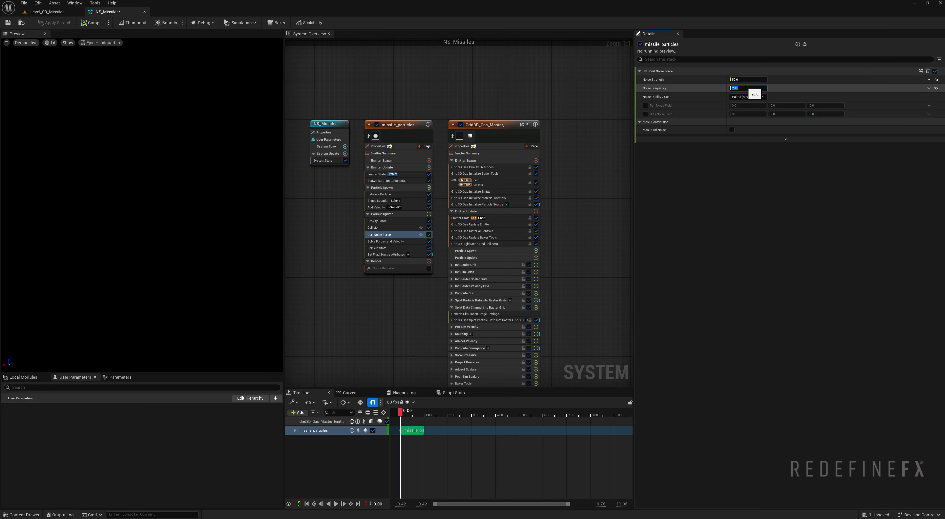
click(47, 12)
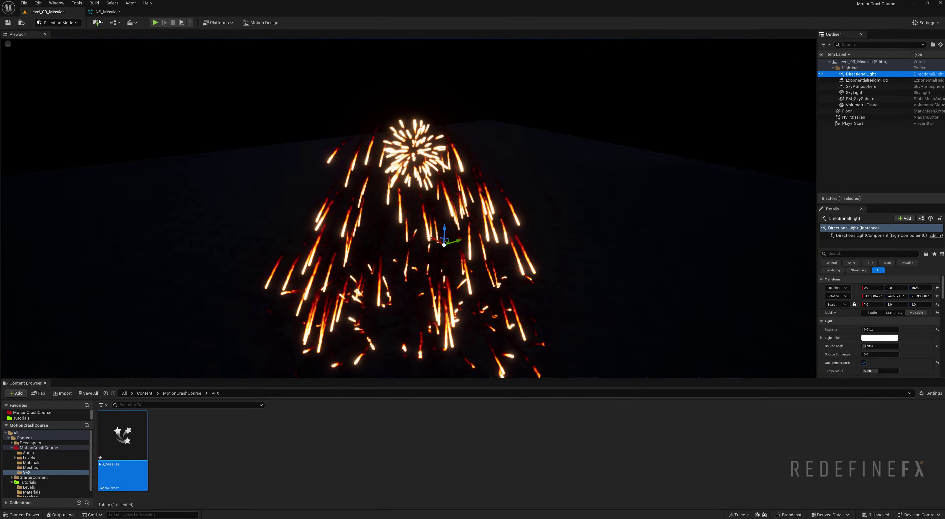
Step: Place a Point Light that casts volumetric shadows, with intensity 300 cd
click(97, 22)
mouse_move(121, 90)
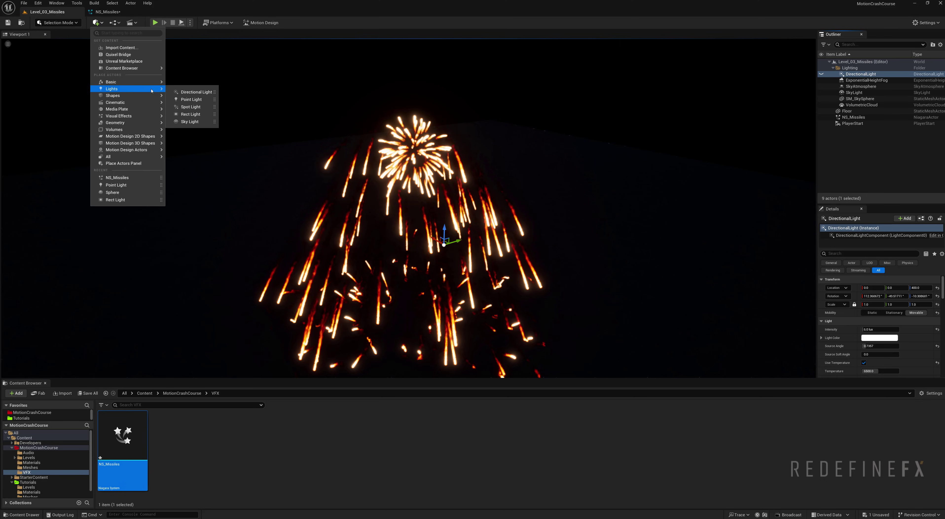
click(191, 99)
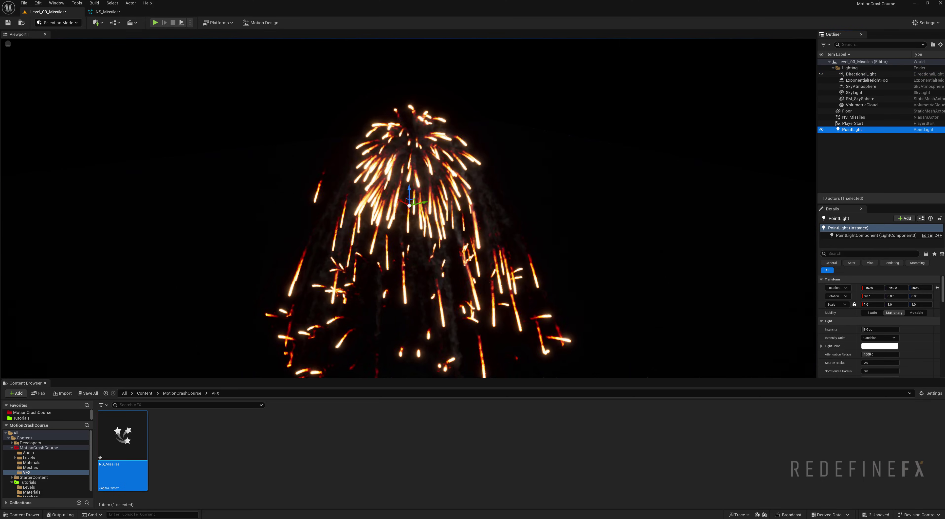
text(vol)
click(865, 305)
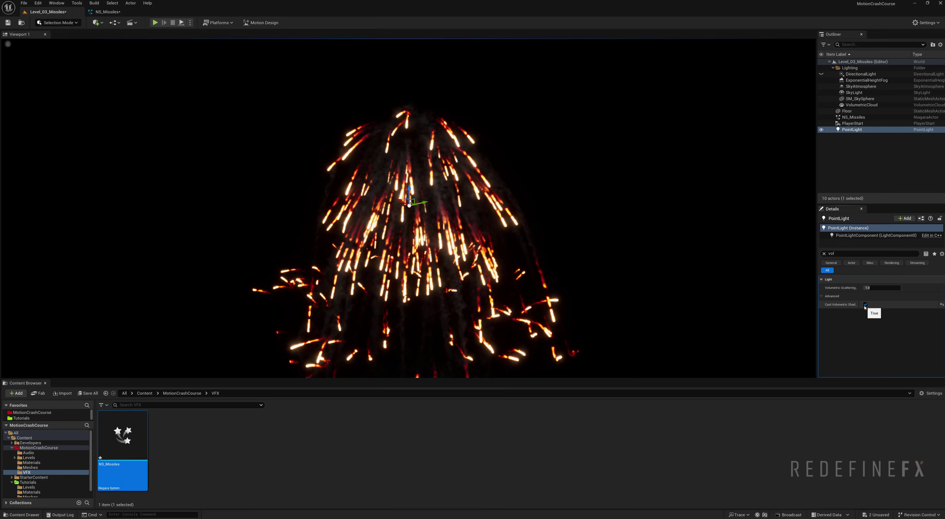
click(824, 254)
click(880, 329)
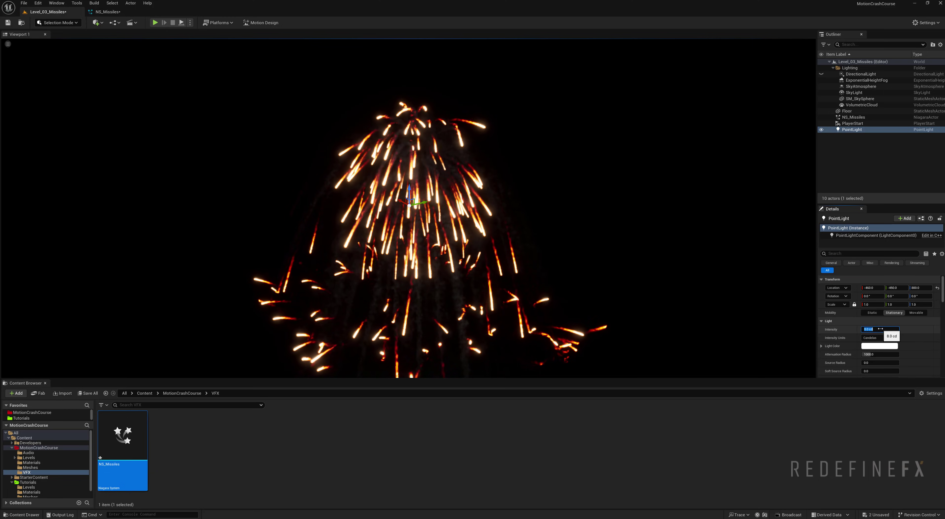
key(Return)
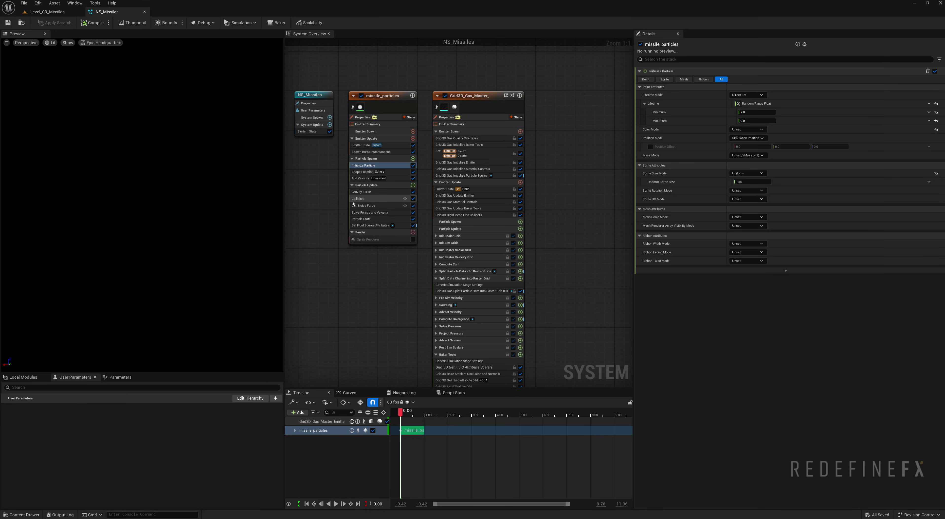
Step: Retune the missile Collision module's Restitution and Friction, then view the level
click(355, 198)
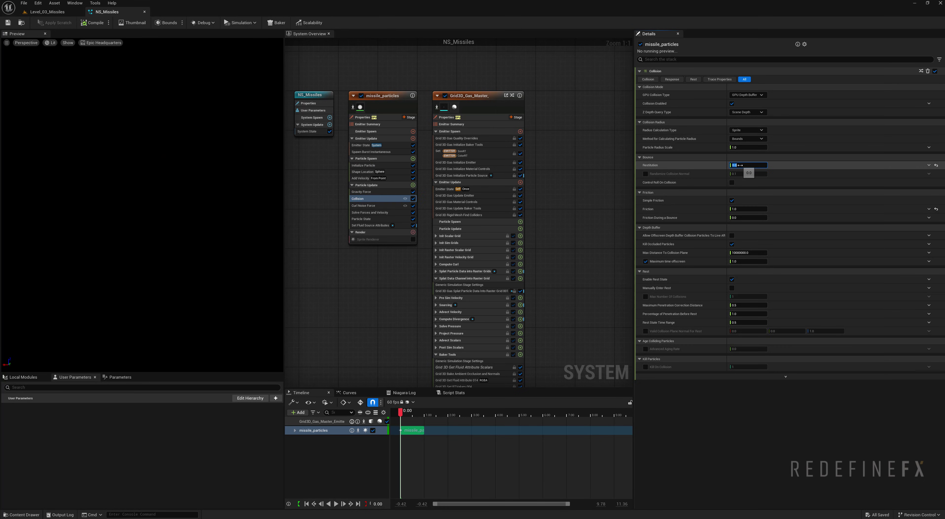
click(745, 209)
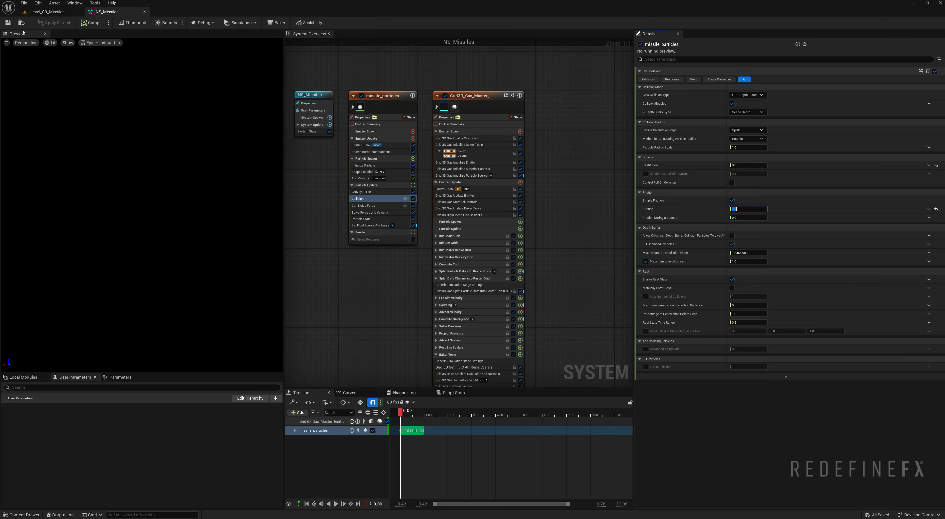
click(48, 12)
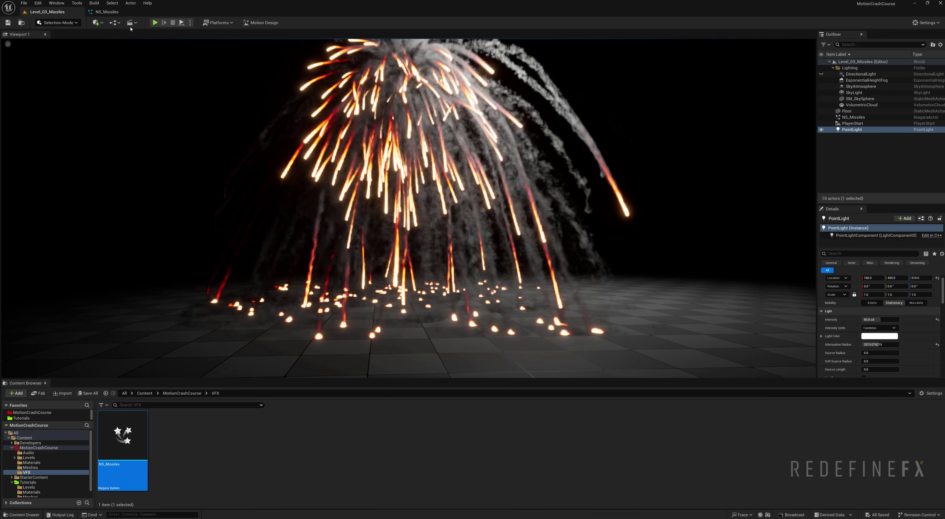
Step: Switch between the NS_Missiles editor and the level to watch the missile effect
click(106, 12)
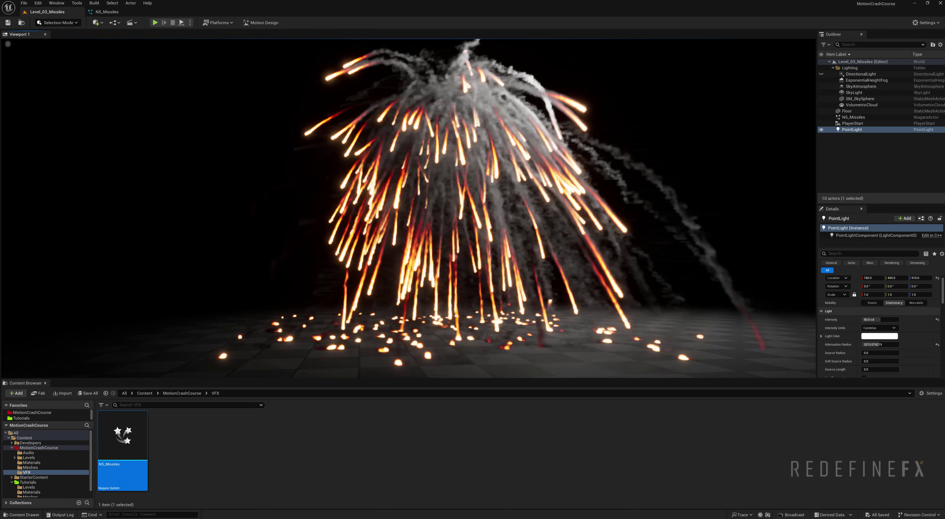
click(106, 12)
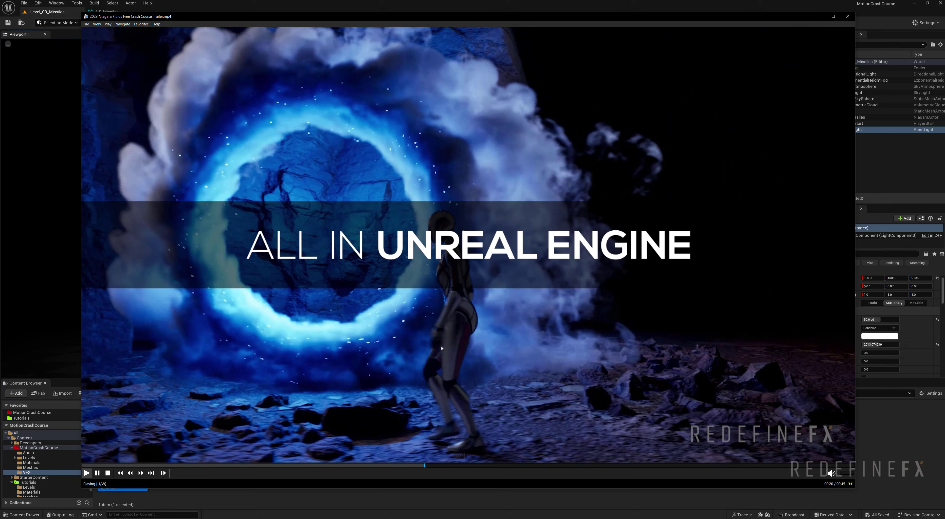
Step: Skim the trailer's water and green fluid scenes, pause on the end card, then minimize
click(318, 89)
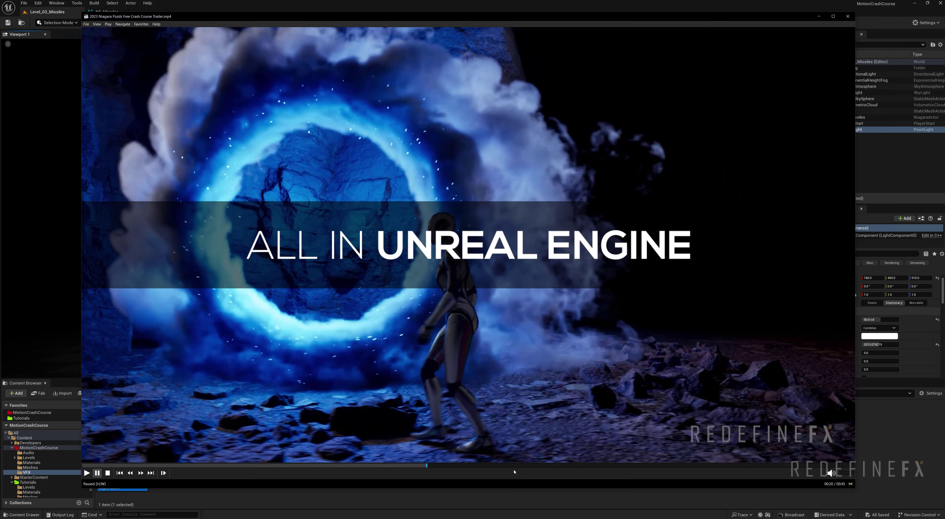
mouse_move(516, 466)
mouse_down()
mouse_move(592, 465)
mouse_move(519, 465)
mouse_up()
click(380, 168)
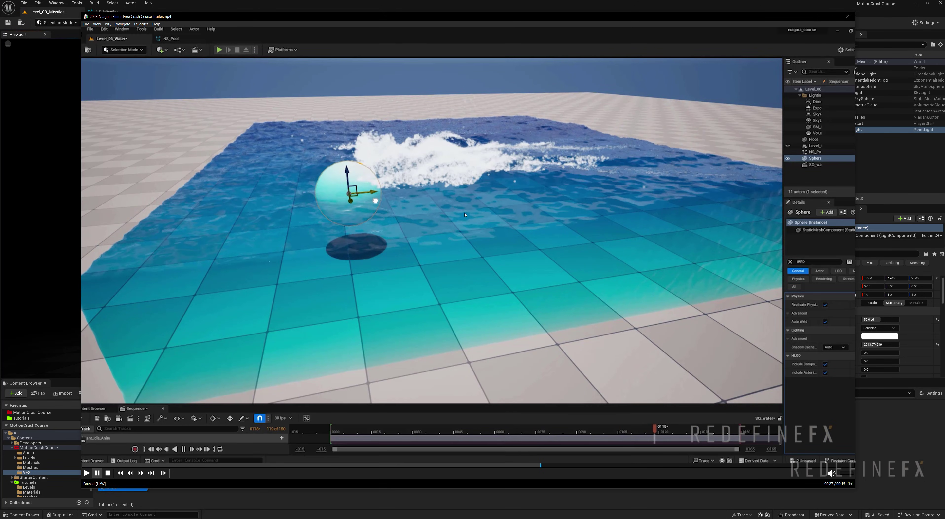
click(641, 465)
click(657, 466)
click(568, 250)
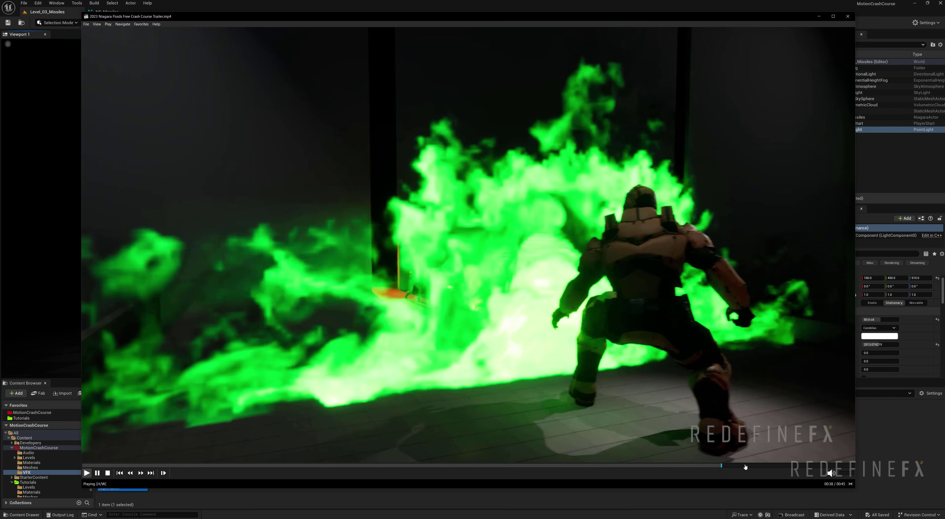
click(754, 466)
click(385, 216)
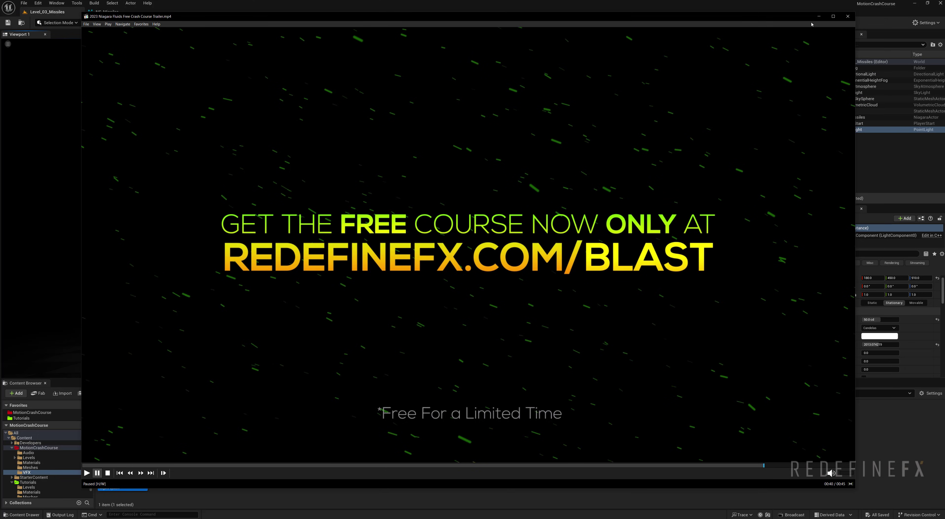
click(819, 16)
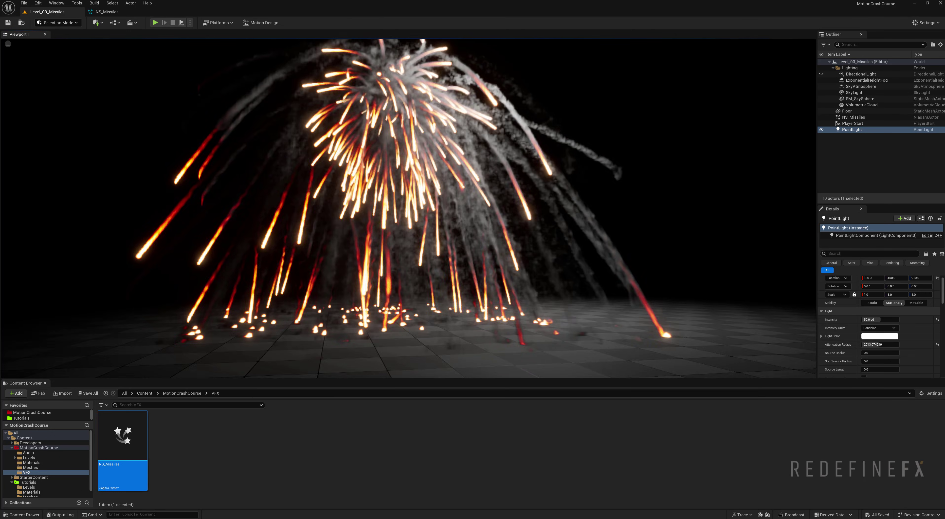